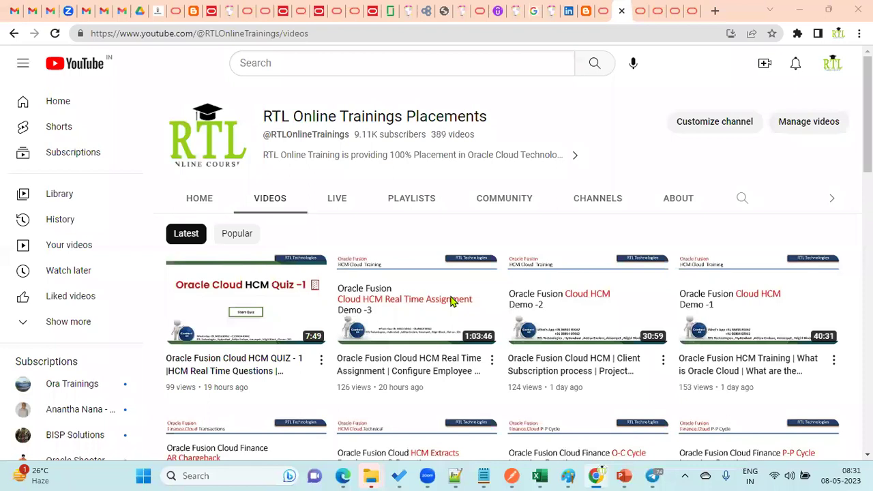
Add 'New Customer' and 'Assign Customer to Multiple Business Units' lines to the new 34 notes
left_click(450, 477)
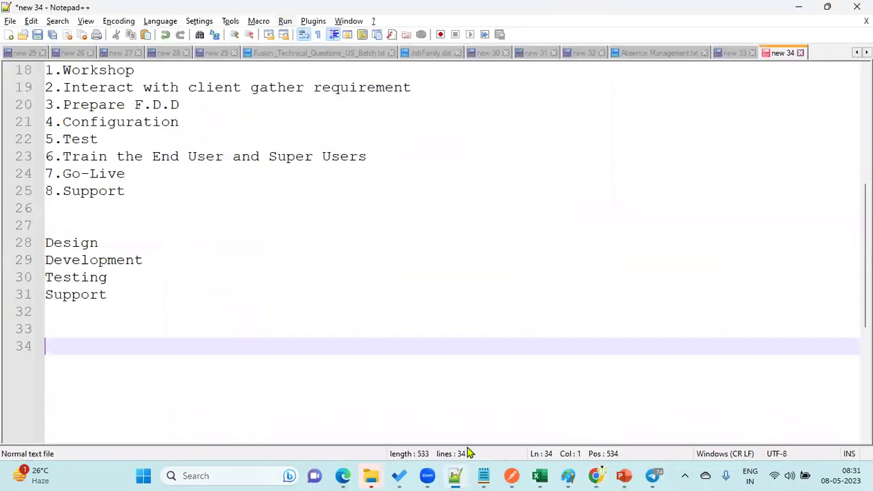
scroll(62, 357, "down", 3)
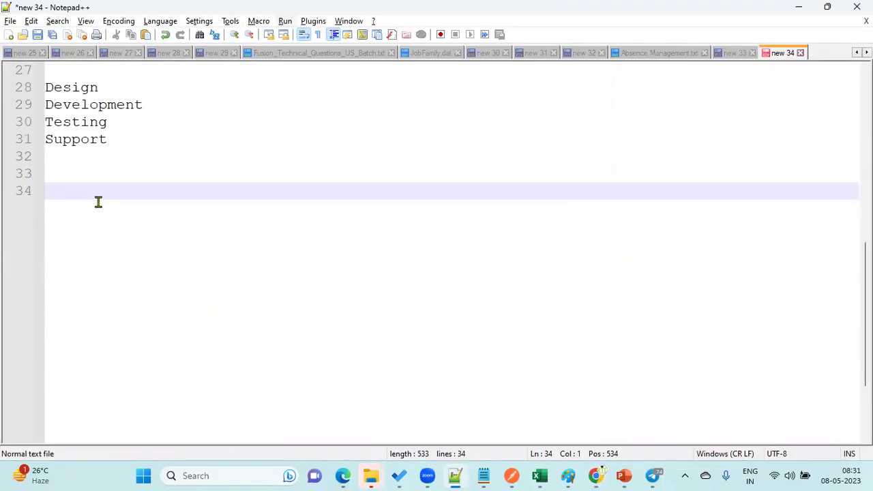
scroll(95, 200, "down", 2)
type("New Customer")
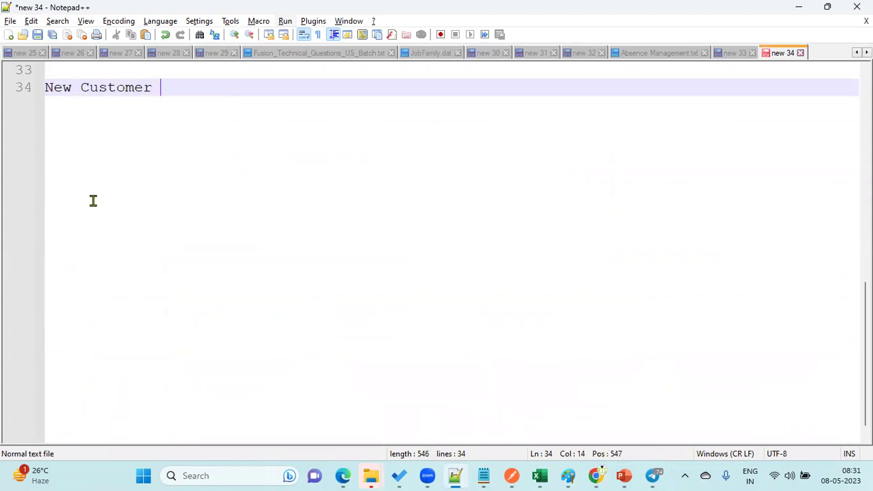
key("Return")
type("Assi")
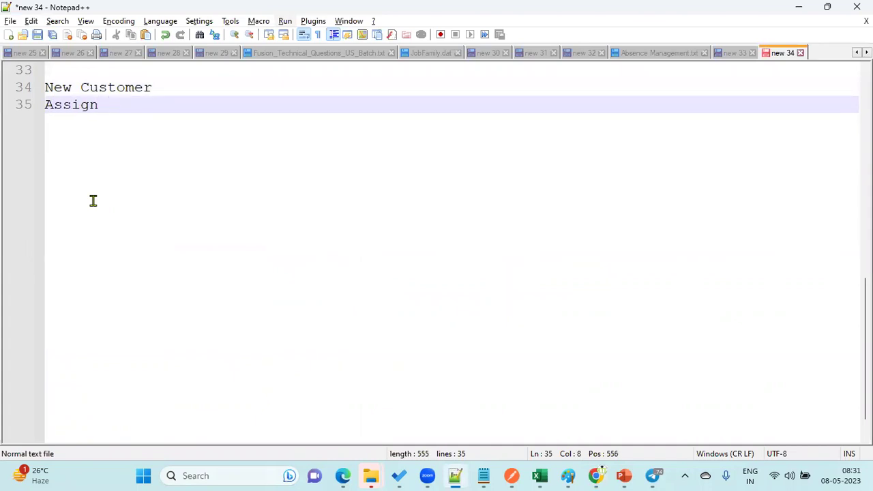
type("gn Customer ")
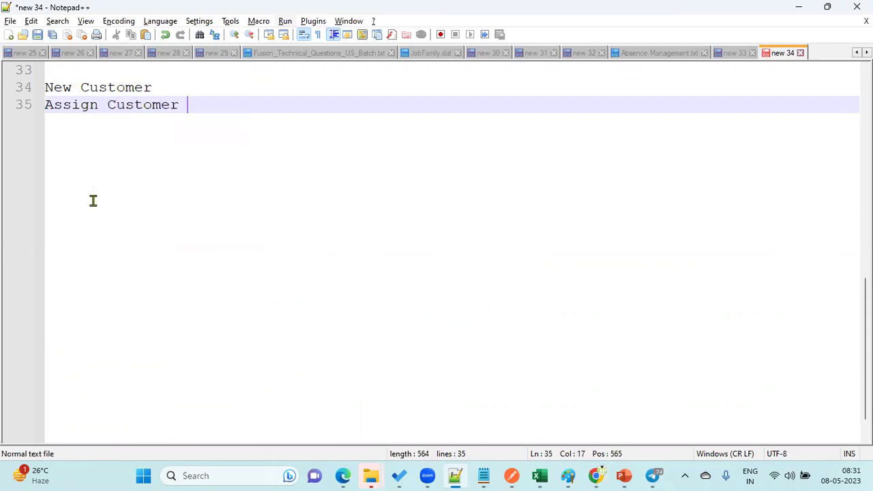
type("to Mult")
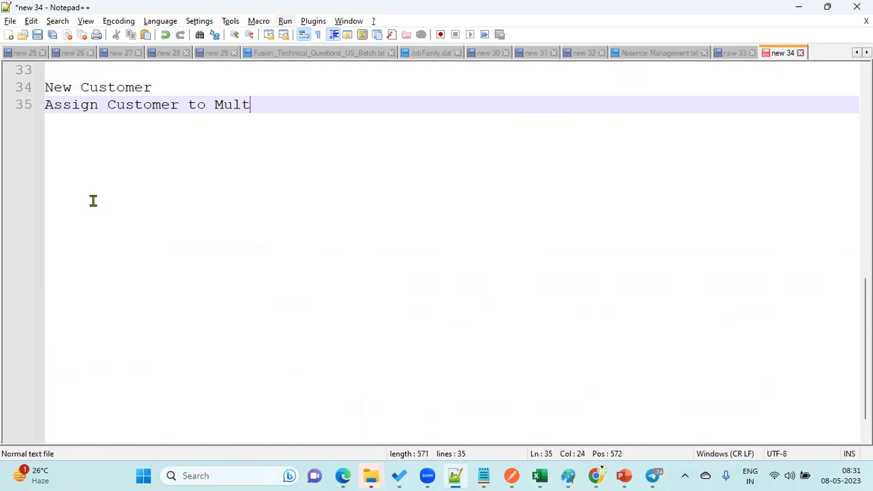
type("iple Busine")
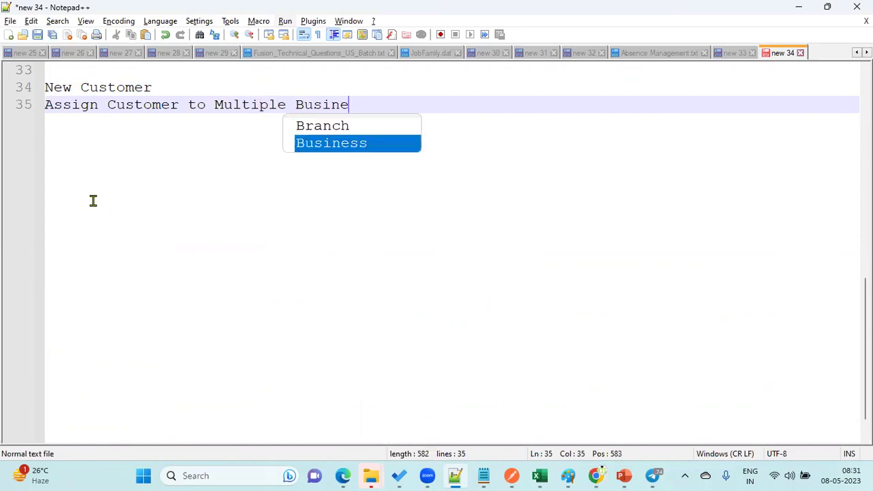
type("ss Units")
key("Return")
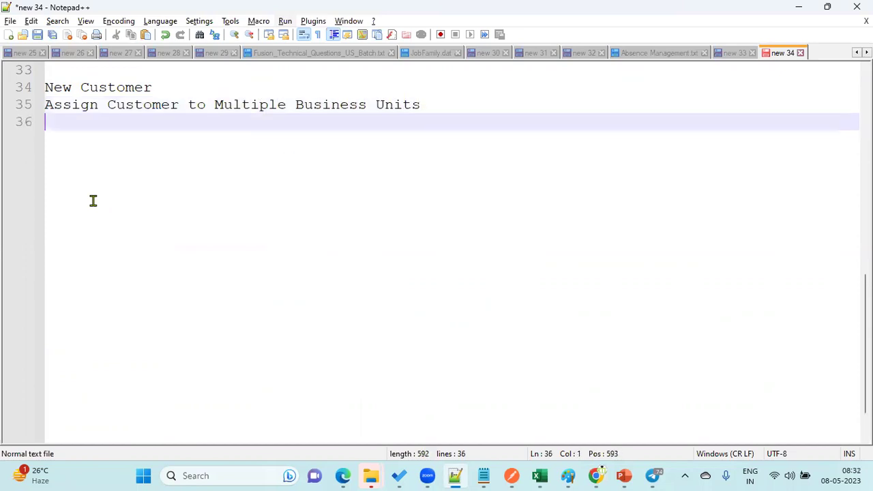
Add 'US1 Business Unit' and 'MRF_BU' on separate lines below the customer notes
left_click(348, 475)
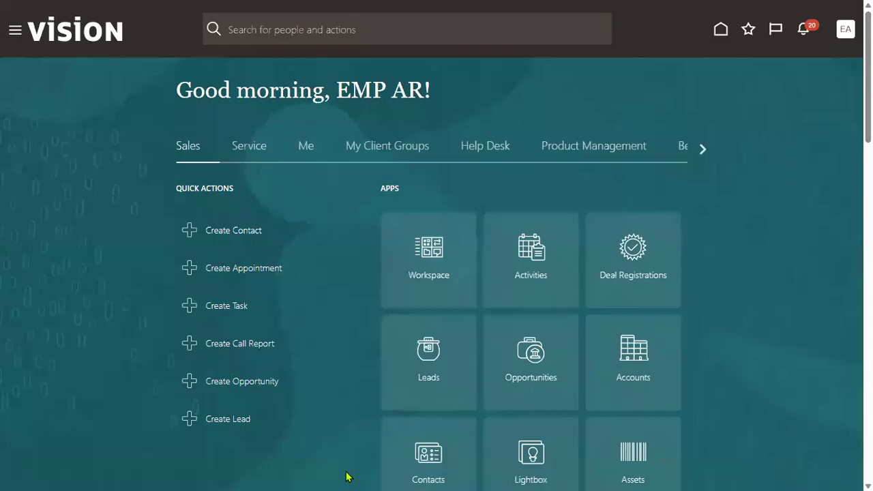
key("alt+Tab")
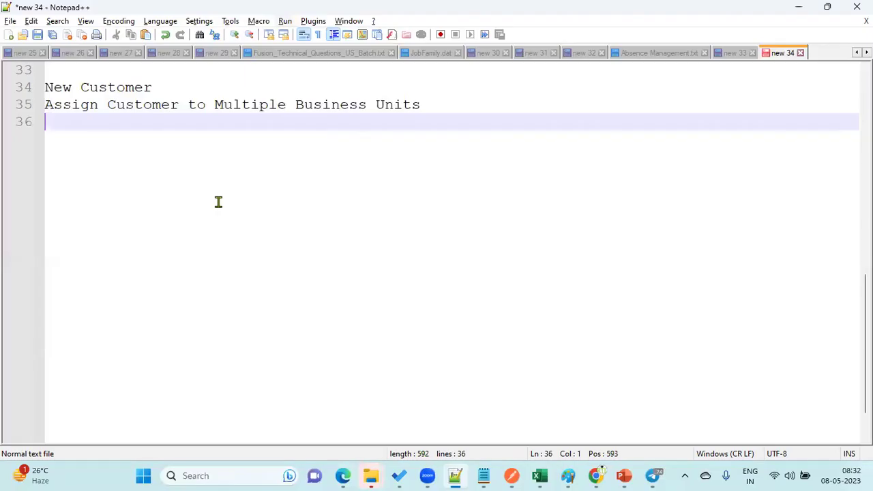
key("Return")
key("Return")
type("US1 ")
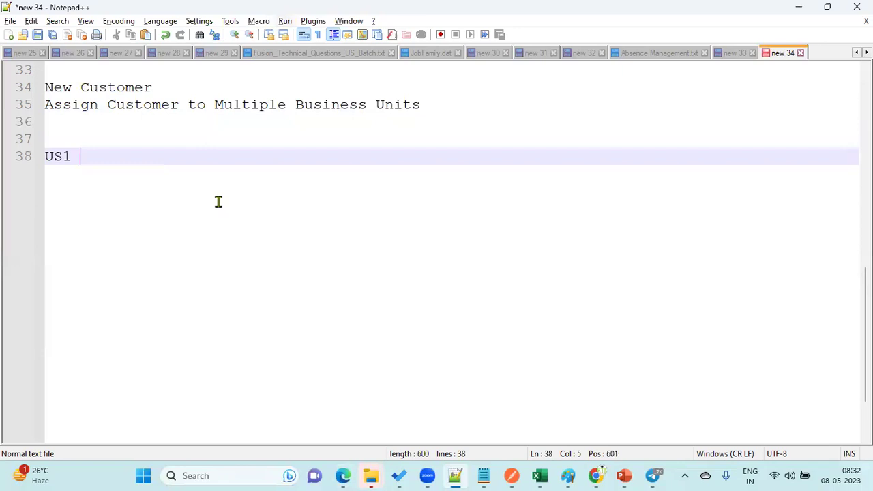
type("Business Unit")
key("Escape")
key("Return")
type("MRF_BU")
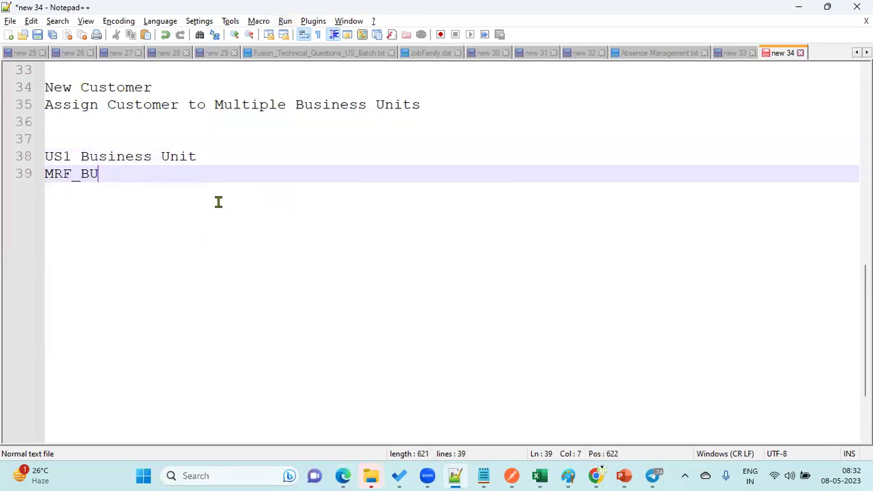
key("Return")
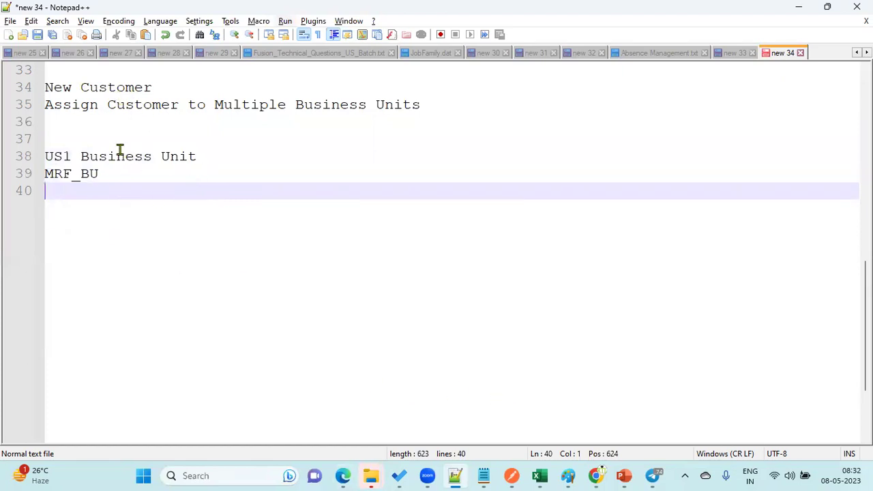
left_click_drag(207, 157, 43, 156)
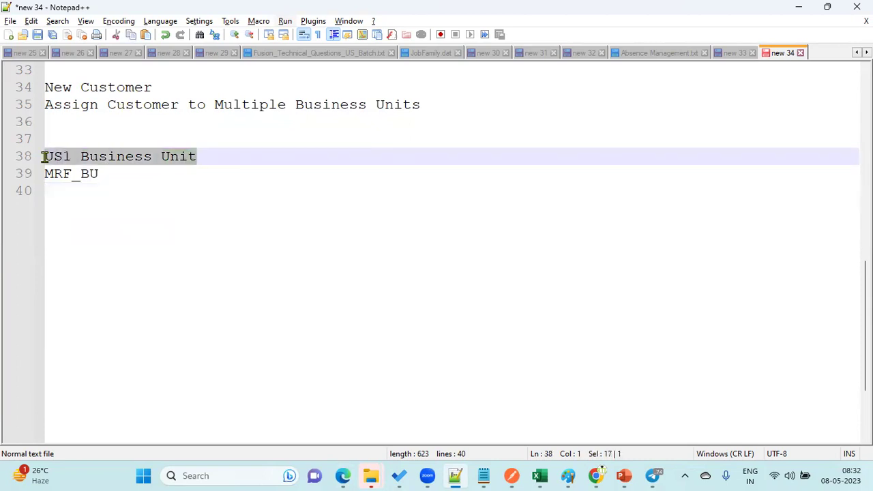
Go to Setup and Maintenance and switch to the Financials setup offering
left_click(342, 476)
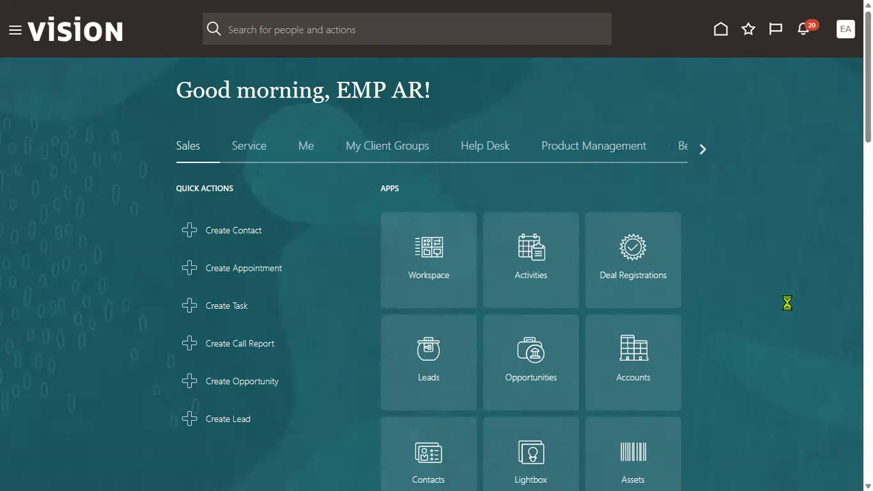
left_click(846, 28)
left_click(625, 224)
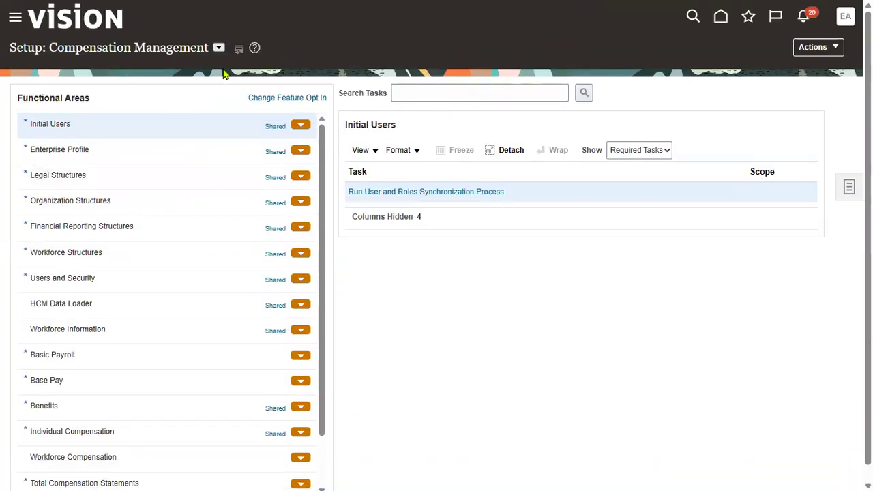
left_click(218, 48)
left_click(260, 129)
Search setup tasks for 'business unit' and open Manage Business Unit Set Assignment for MRF_BU
left_click(526, 92)
left_click(482, 133)
left_click(588, 97)
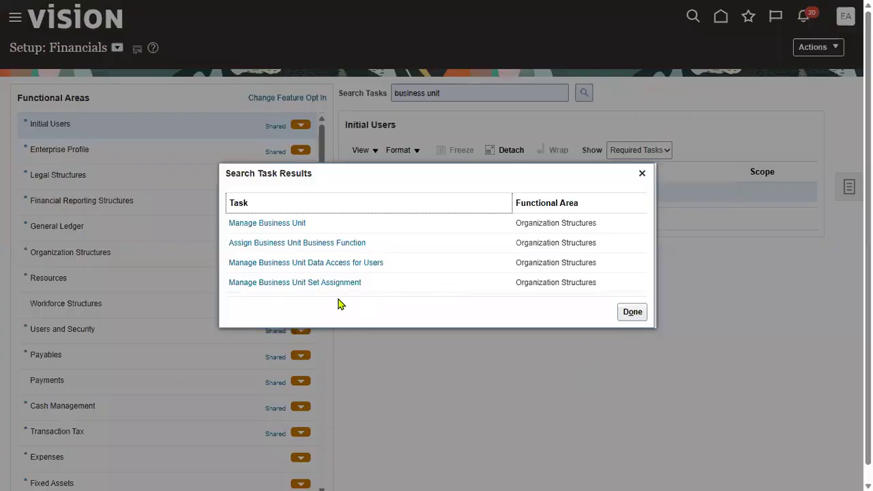
left_click(307, 281)
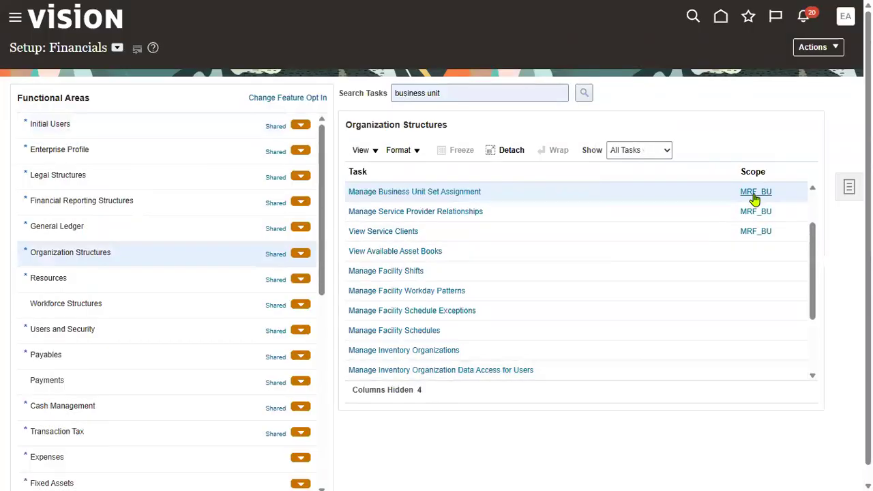
left_click(753, 195)
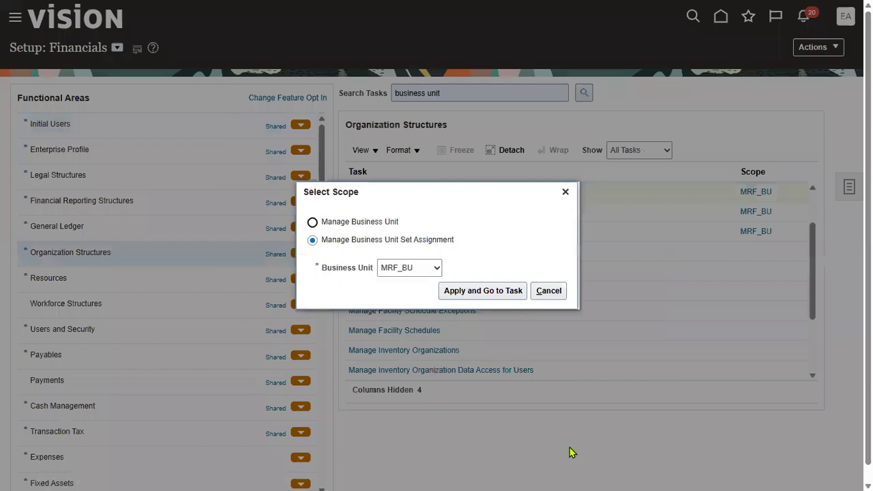
left_click(549, 291)
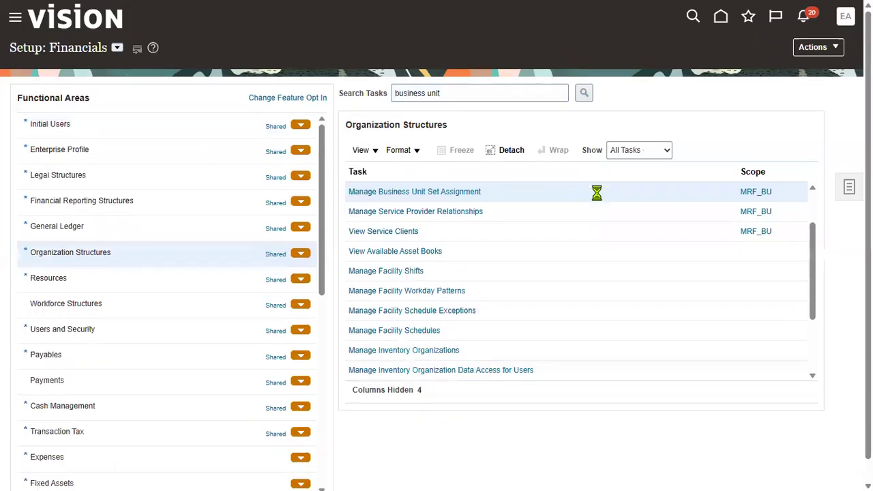
left_click(452, 193)
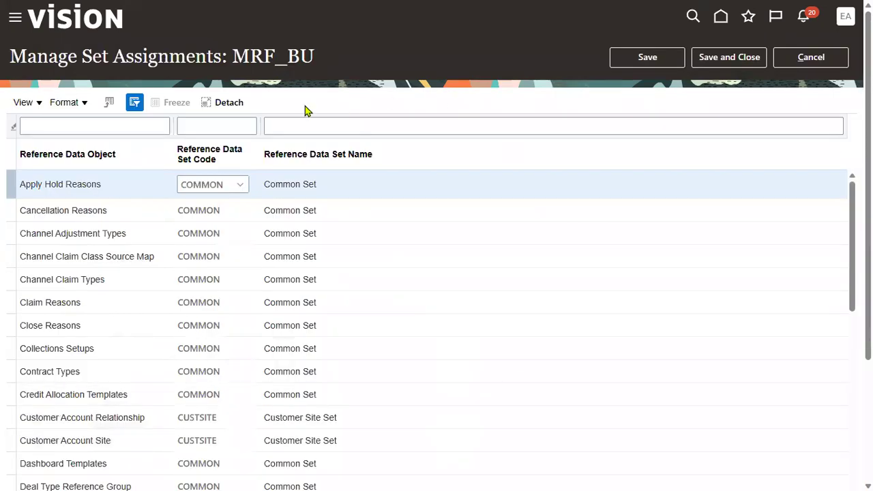
Filter reference data objects by 'Cust', review the CUSTSITE assignments, and save and close
left_click(129, 126)
type("Cust")
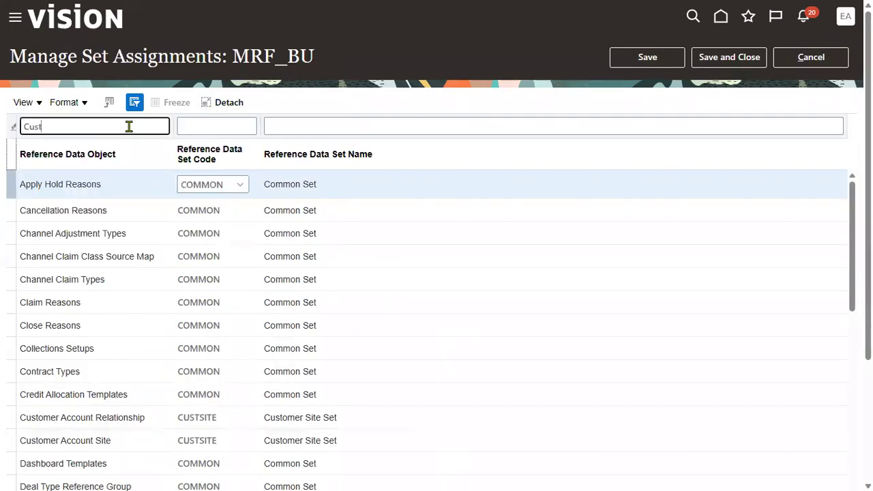
key("Return")
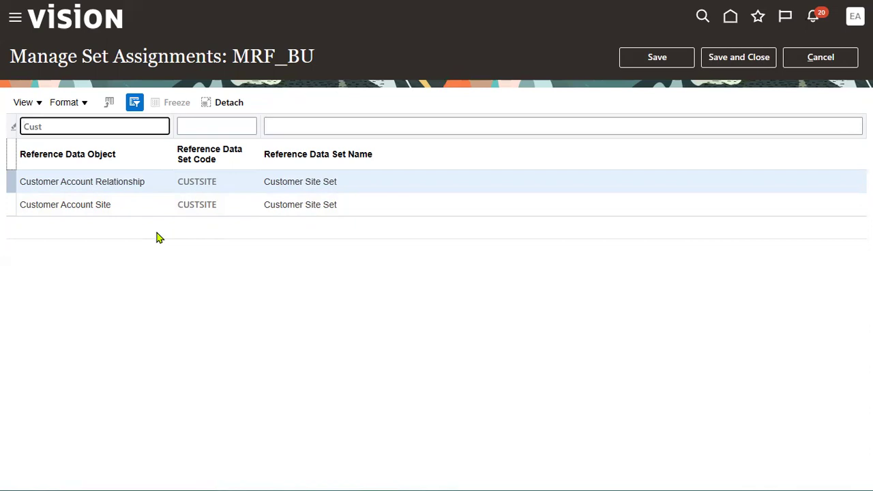
left_click(749, 57)
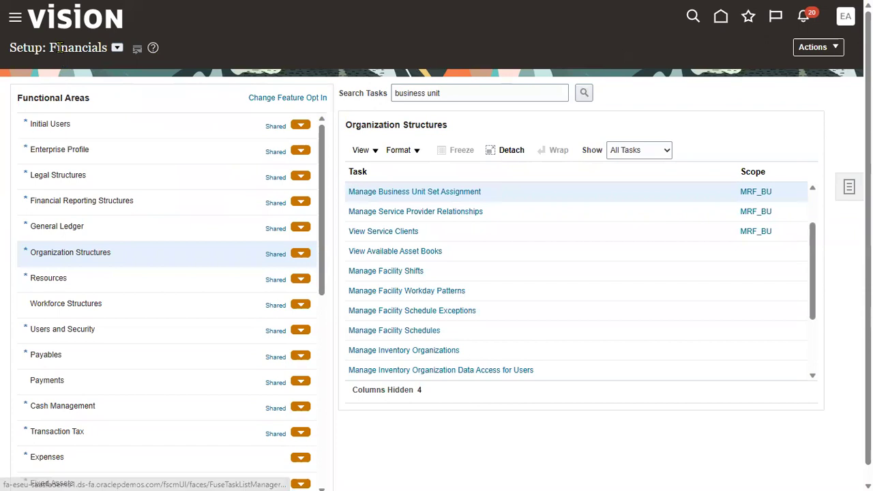
Search setup tasks for 'Create Customer' and launch the Create Customer task under Customers
triple_click(471, 94)
type("cre")
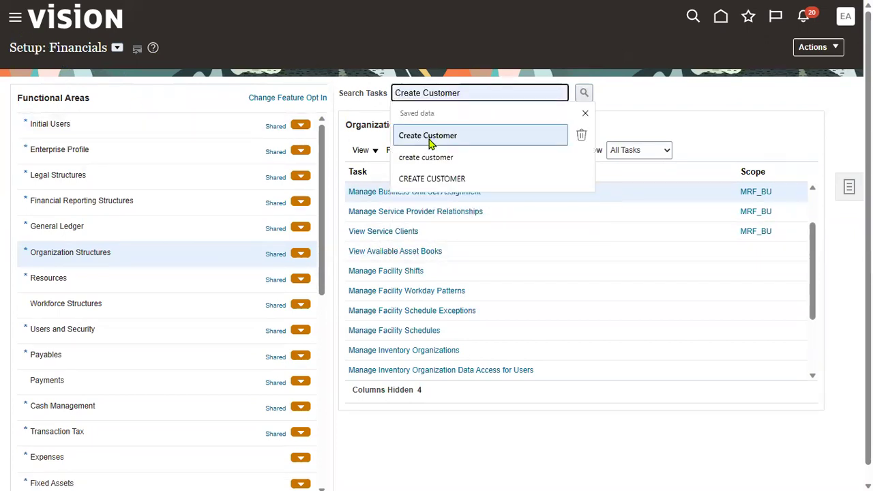
left_click(429, 139)
left_click(584, 93)
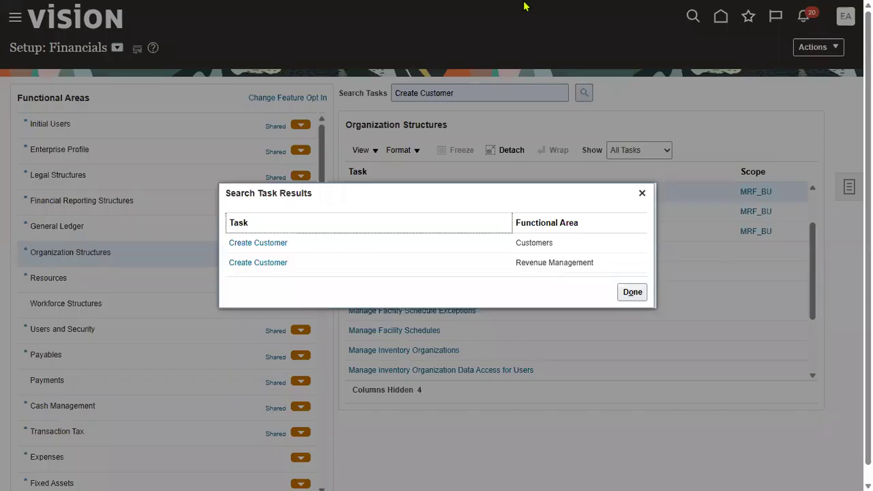
left_click(276, 243)
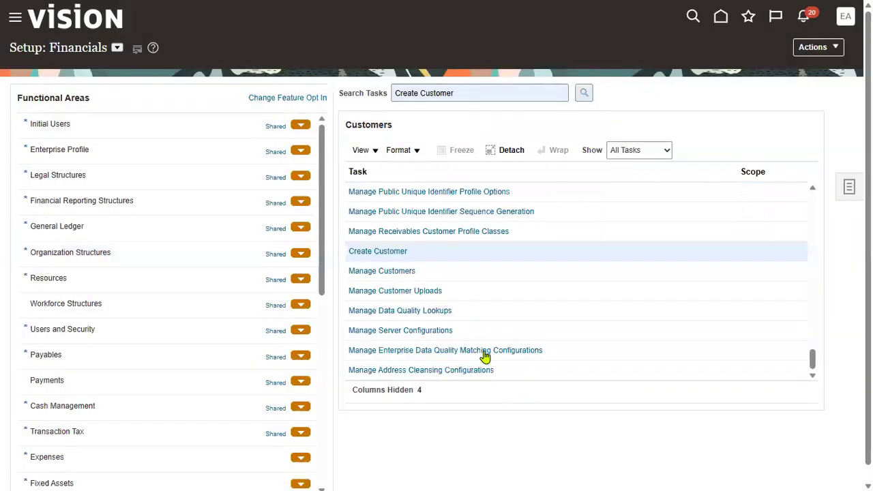
left_click(388, 251)
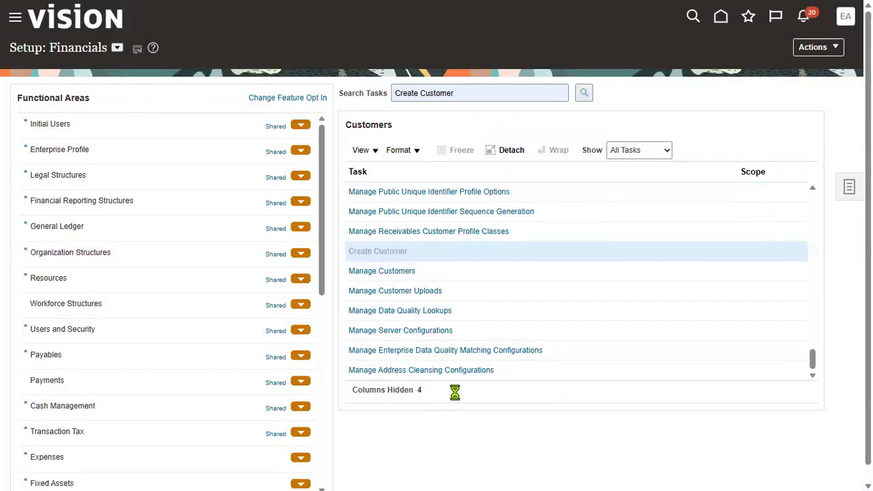
Enter organization XEROX Corp USA, reuse it as account description, with External type and Federal class
left_click(293, 143)
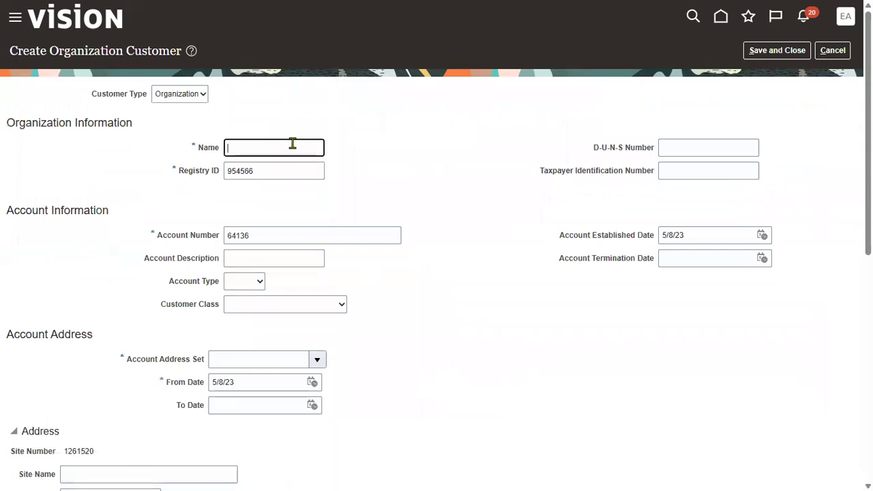
type("XEROX Corp USA")
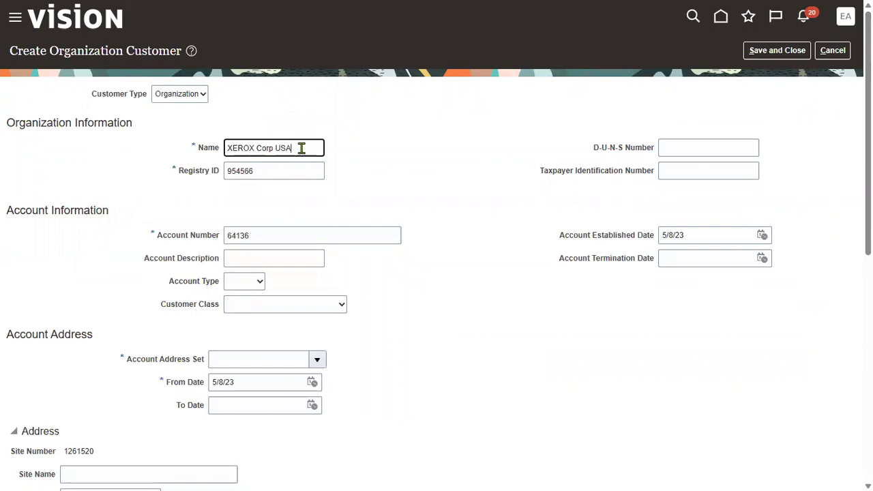
left_click_drag(294, 151, 173, 170)
key("ctrl+c")
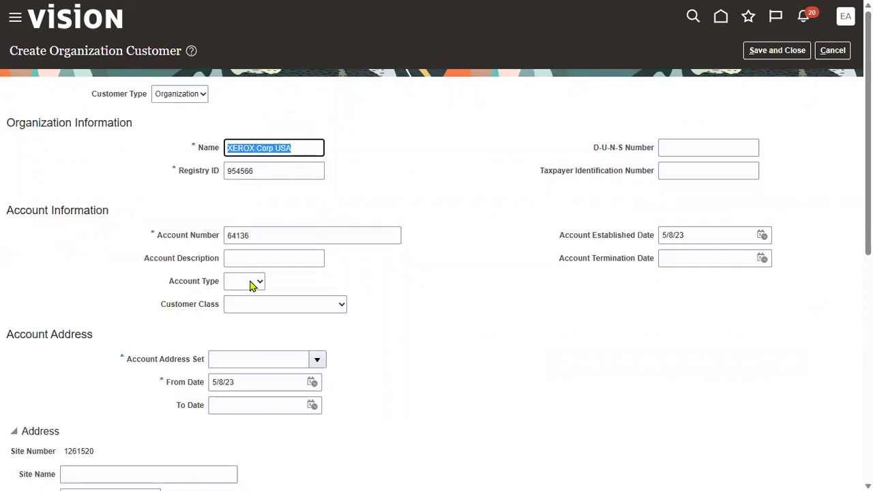
left_click(294, 259)
key("ctrl+v")
left_click(254, 282)
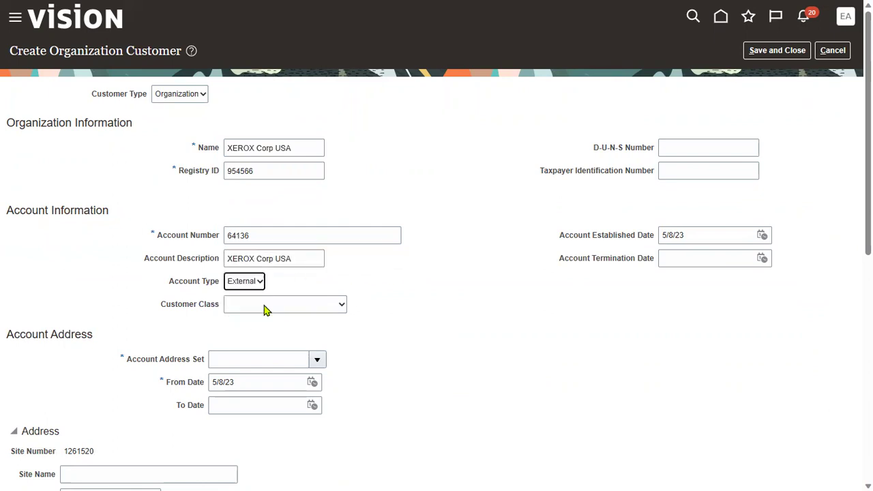
left_click(246, 307)
left_click(307, 302)
left_click(294, 361)
Set the account address set to CUSTSITE
left_click(471, 345)
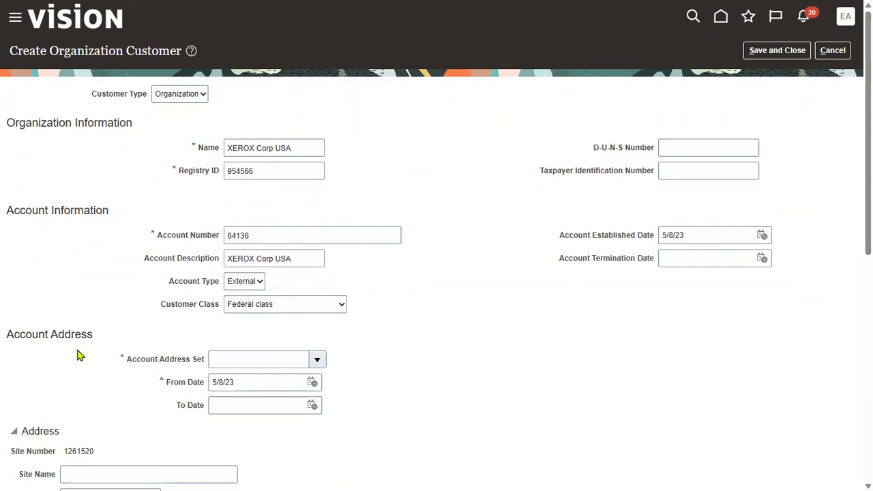
left_click_drag(123, 363, 203, 367)
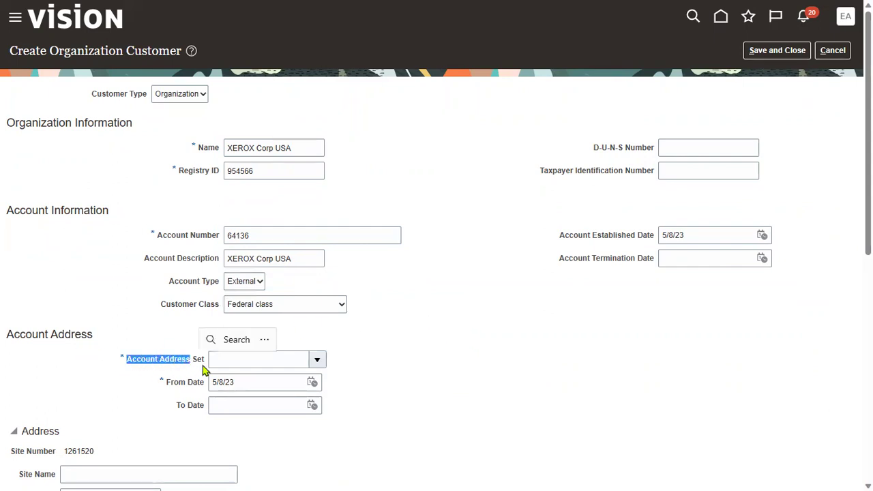
left_click(199, 369)
double_click(197, 363)
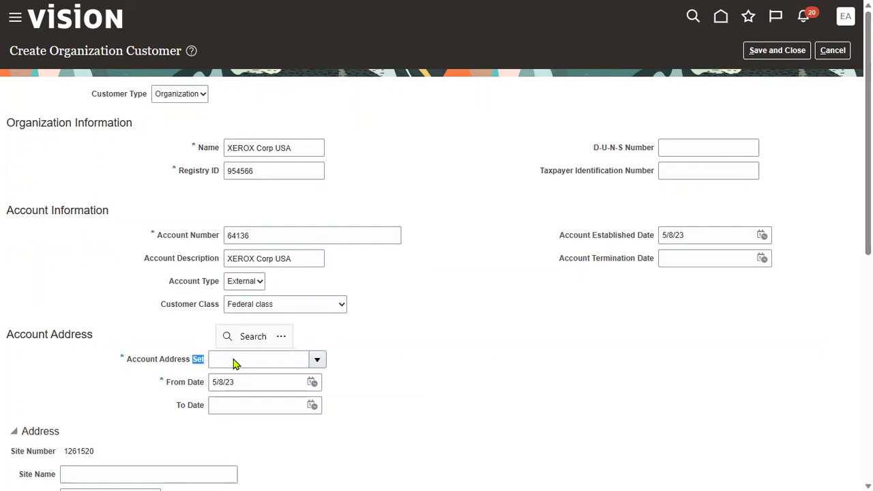
left_click(232, 359)
type("CUSTS")
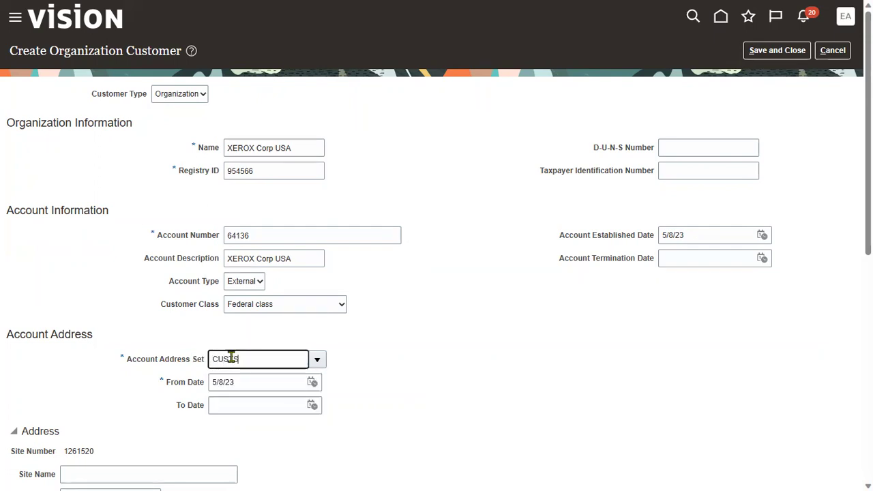
type("ITE")
left_click(443, 387)
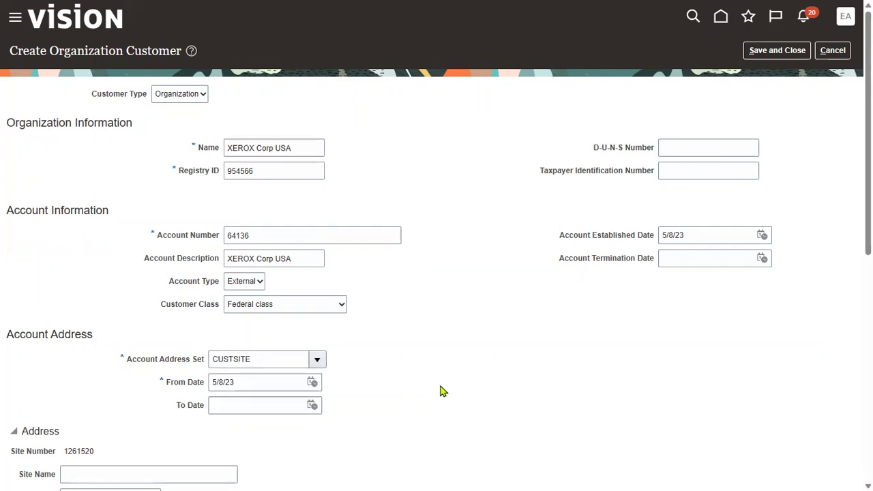
scroll(427, 394, "down", 2)
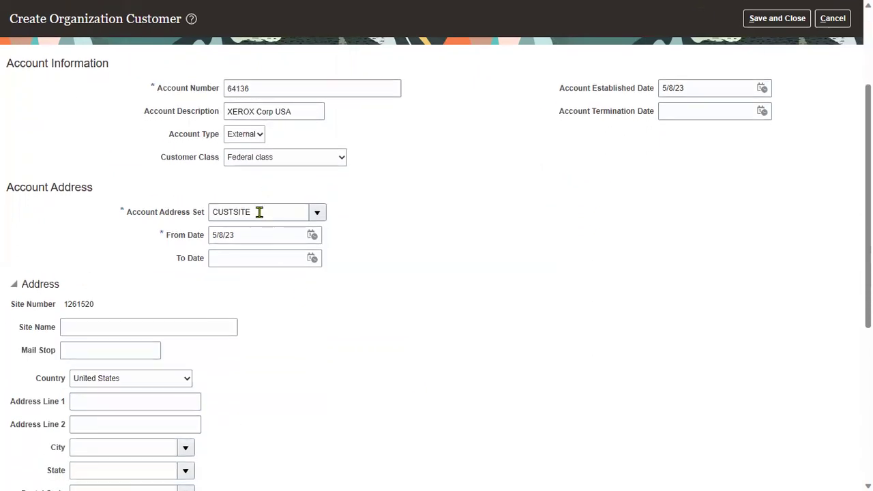
Enter site name XEROX SITE, copy it into address line 1, and set postal code 12200
left_click(151, 327)
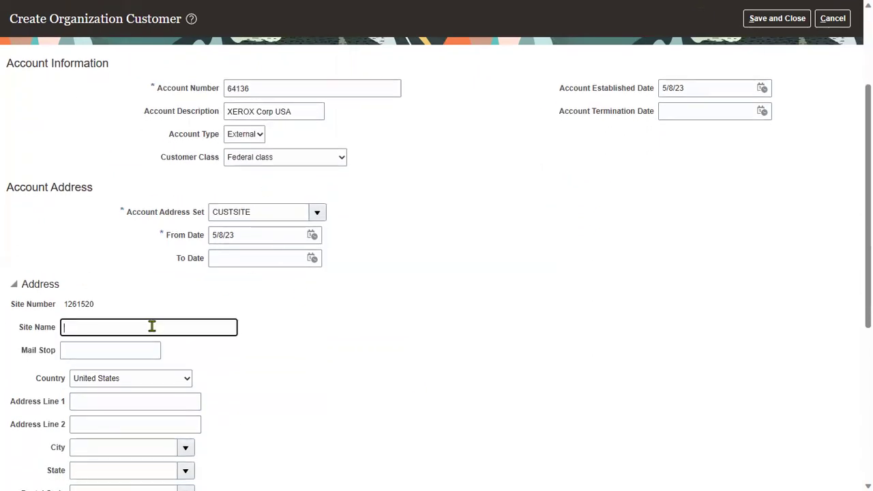
type("XEROX SITE")
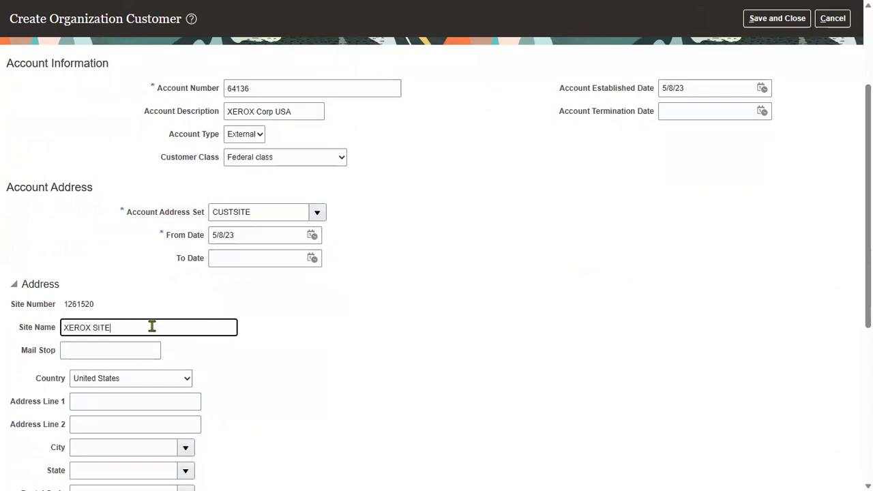
key("ctrl+a")
key("ctrl+c")
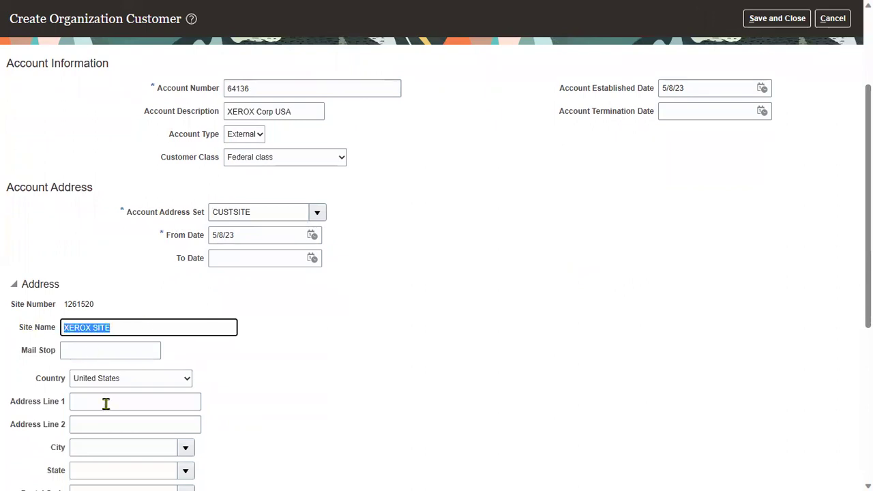
left_click(105, 402)
key("ctrl+v")
scroll(265, 405, "down", 3)
left_click(90, 350)
type("12200")
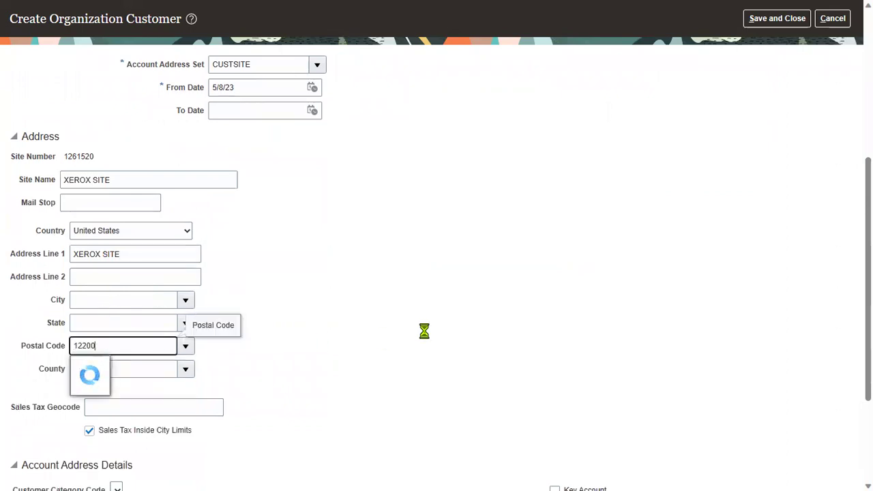
left_click(425, 327)
Add Bill to and Ship to address purposes for the XEROX SITE address
scroll(265, 382, "down", 3)
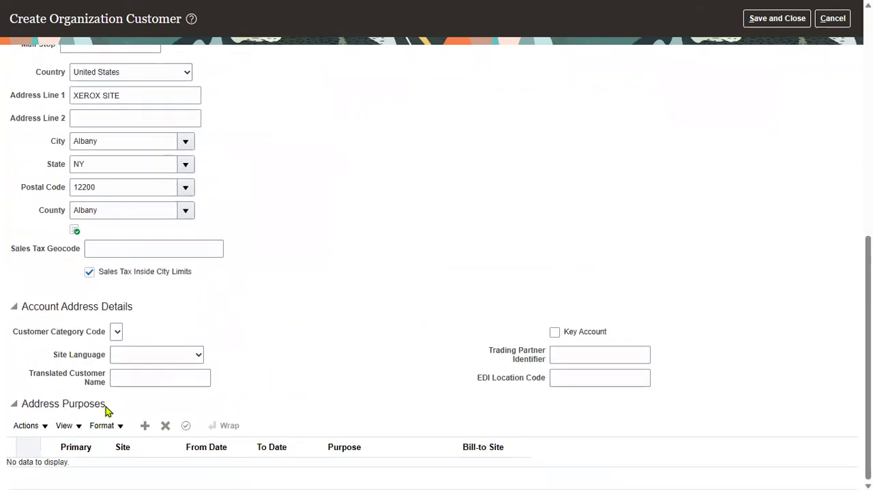
left_click_drag(53, 404, 144, 409)
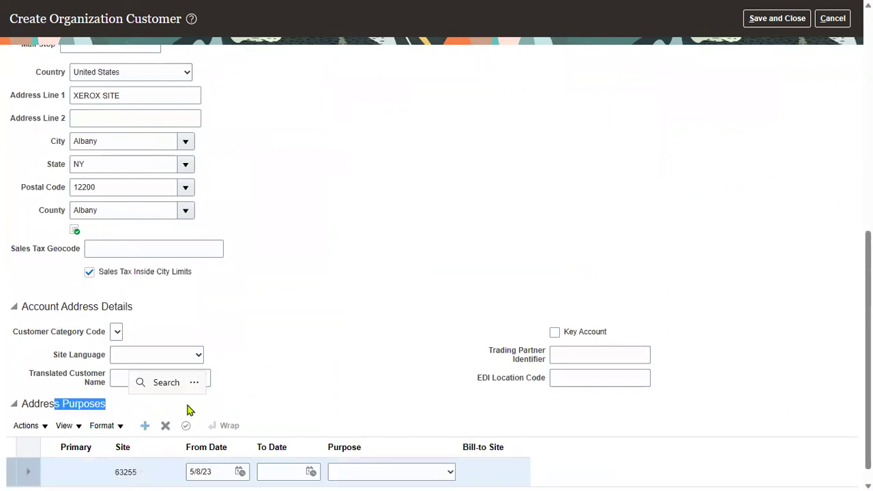
left_click(365, 453)
left_click(359, 276)
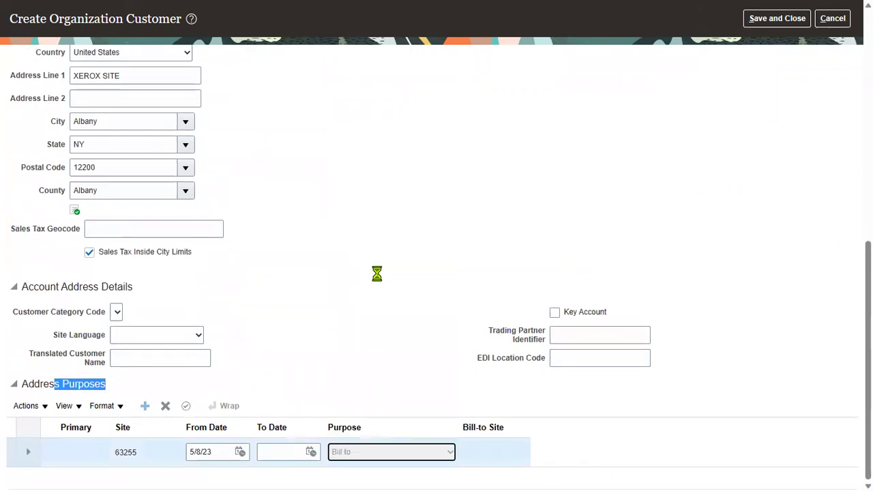
left_click(146, 407)
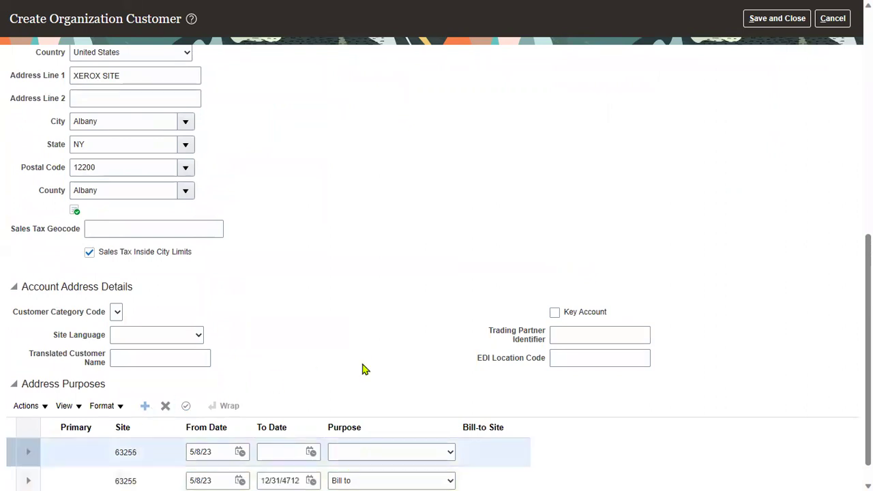
left_click(363, 423)
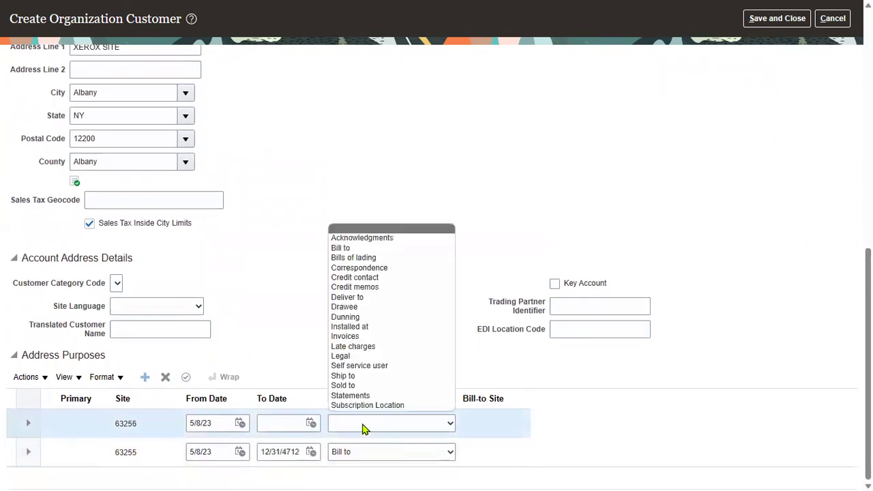
left_click(363, 376)
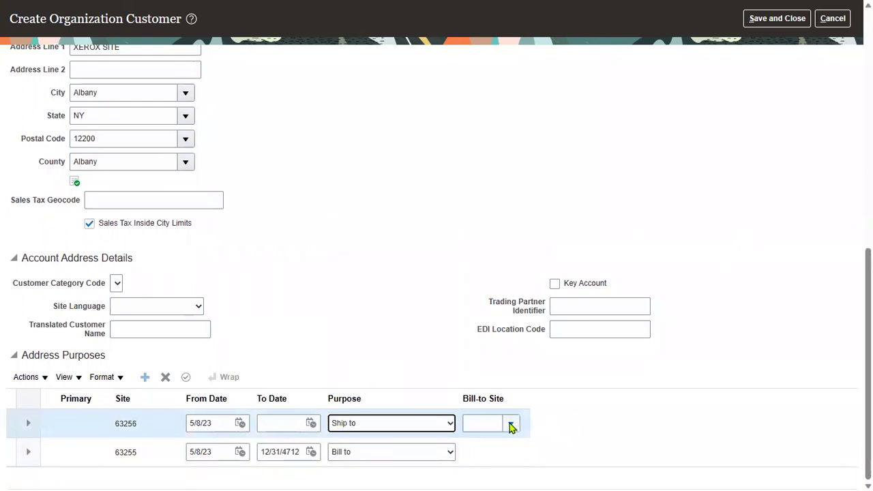
Set XEROX SITE as the Ship to purpose's bill-to site and save the customer
left_click(511, 423)
left_click(331, 385)
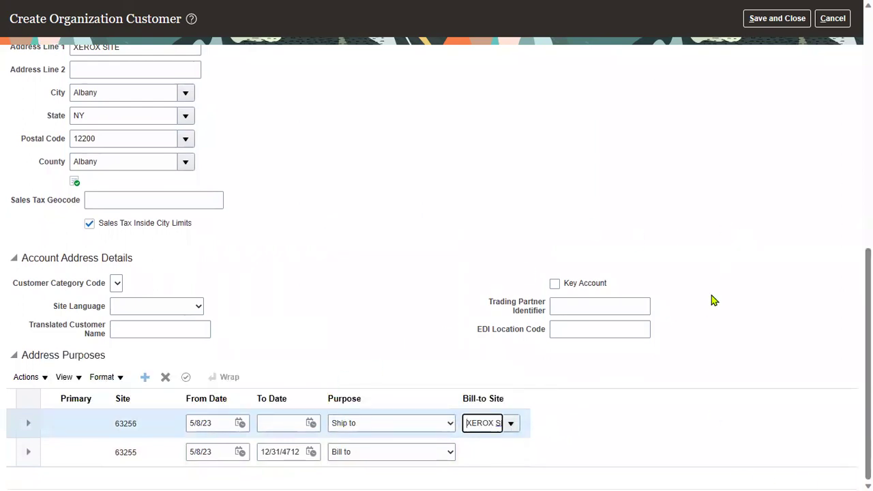
scroll(710, 293, "up", 5)
scroll(710, 294, "up", 3)
left_click(763, 52)
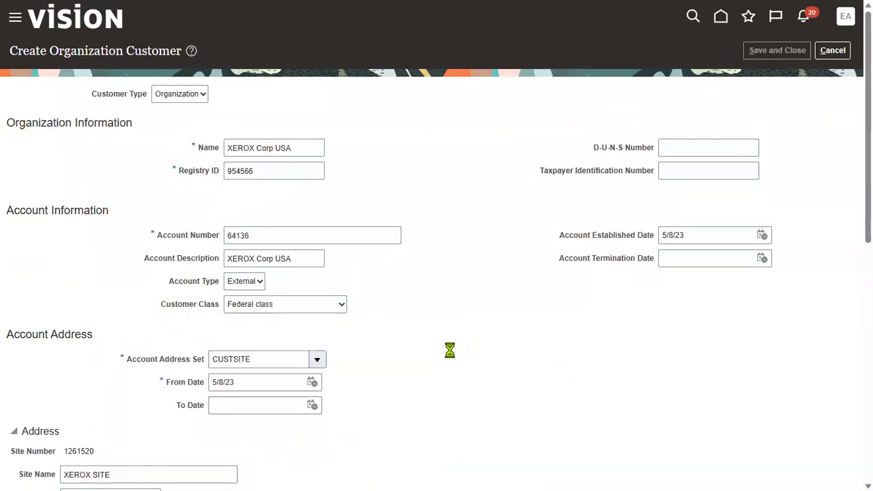
Search Manage Customers for organization name XEROX and widen the Organization Name column
left_click(258, 178)
type("XEROX SITE")
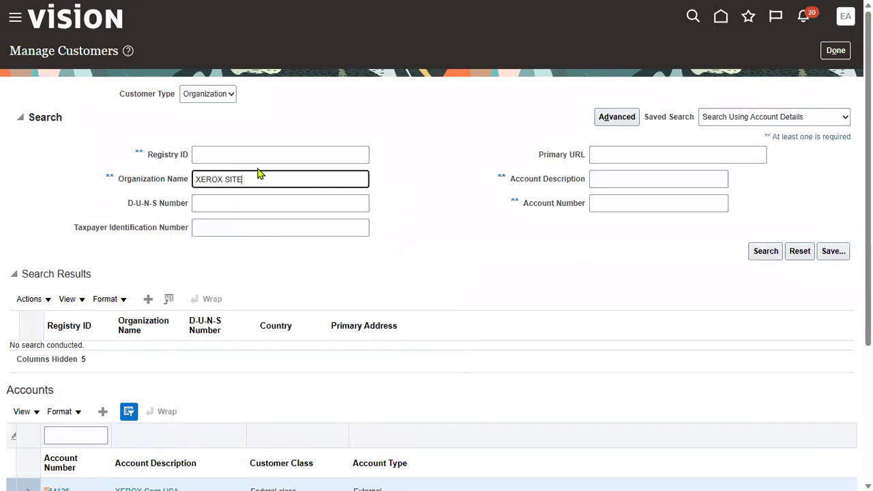
left_click_drag(222, 178, 316, 179)
key("BackSpace")
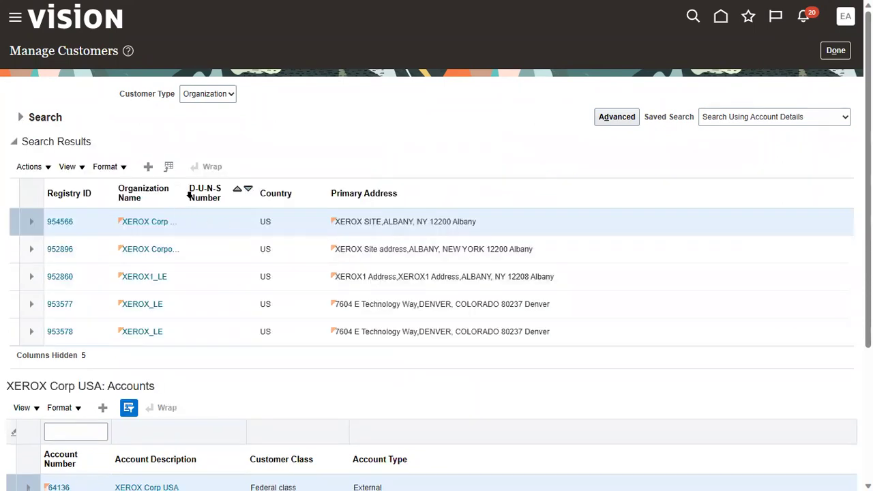
left_click_drag(185, 196, 384, 201)
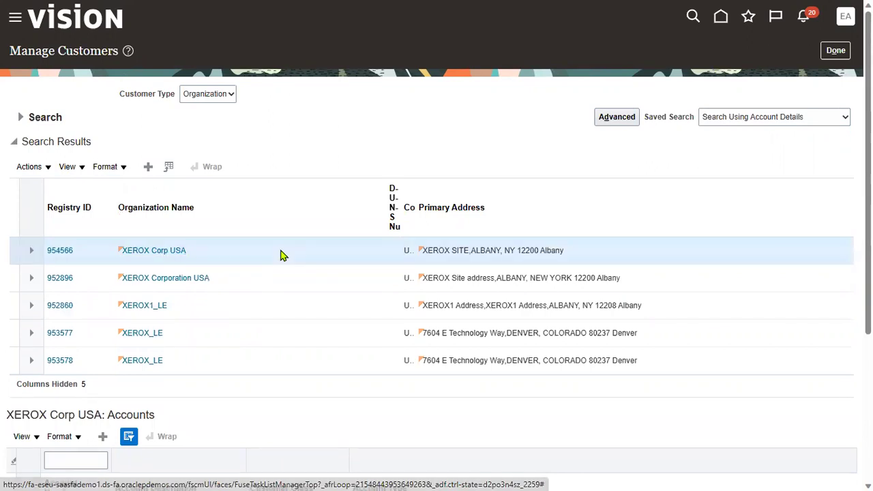
scroll(283, 254, "down", 2)
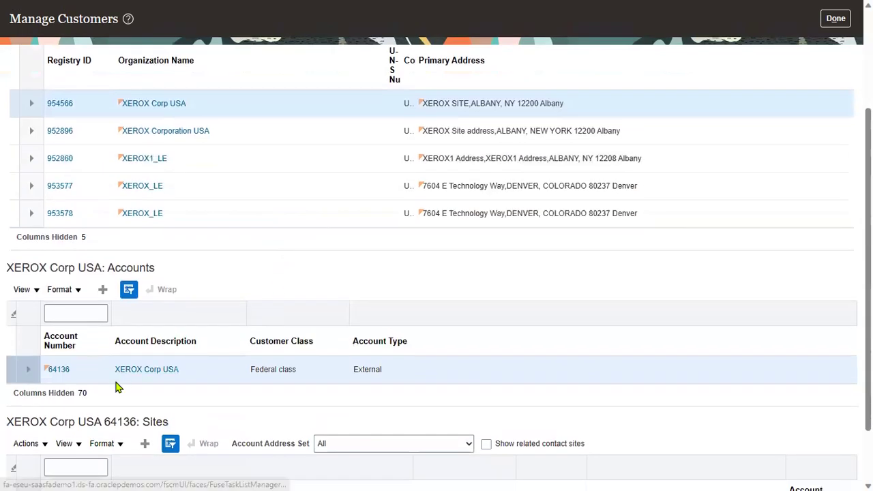
scroll(130, 374, "down", 1)
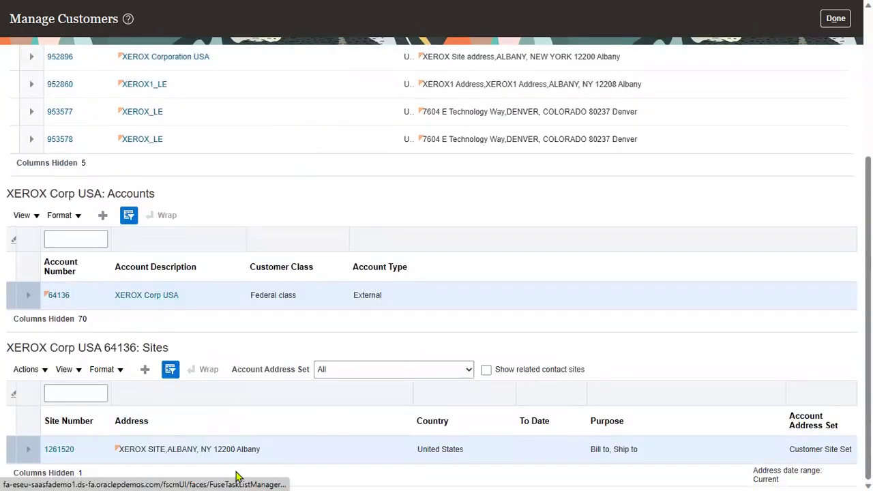
left_click(69, 453)
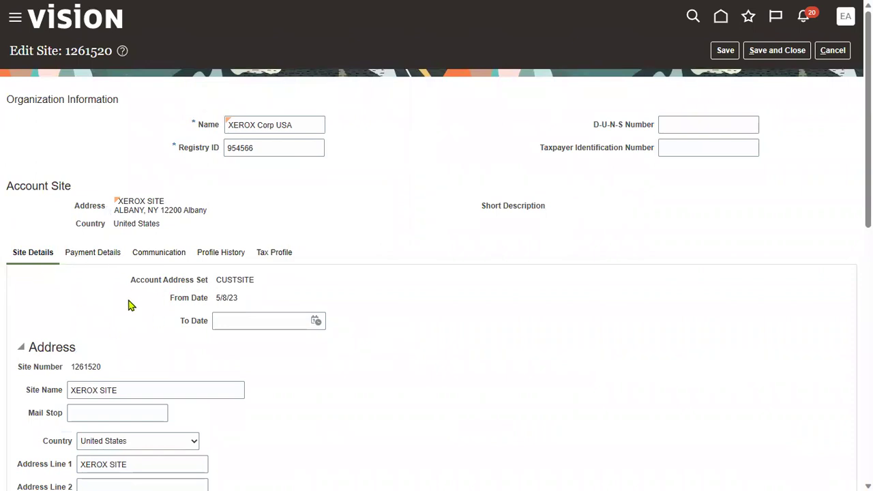
left_click(763, 52)
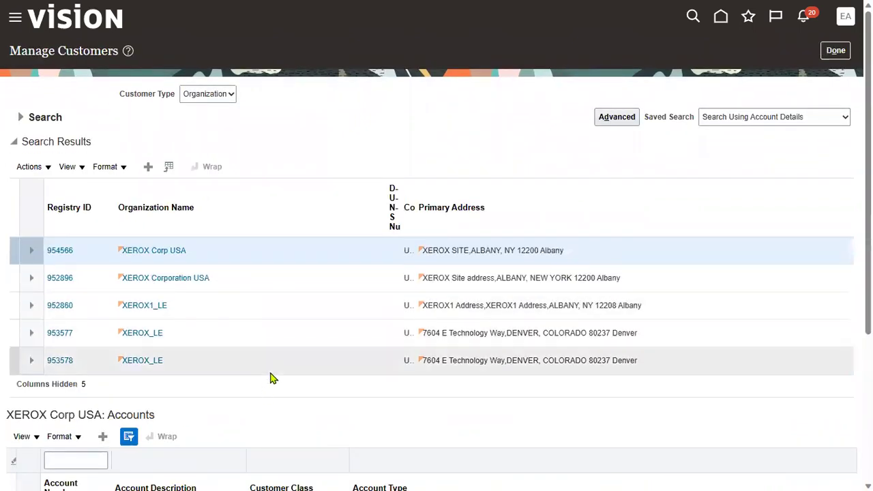
scroll(272, 378, "down", 3)
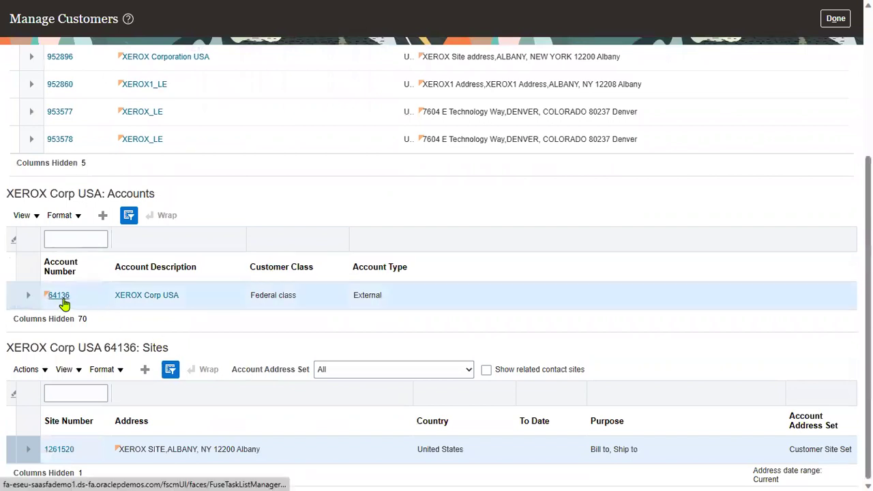
Open XEROX Corp USA account 64136 for editing, then save and close it
left_click(59, 295)
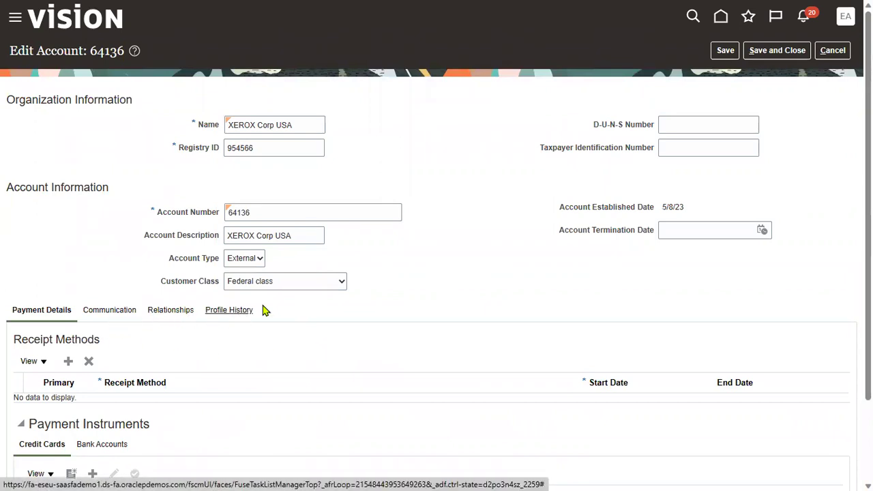
left_click(771, 49)
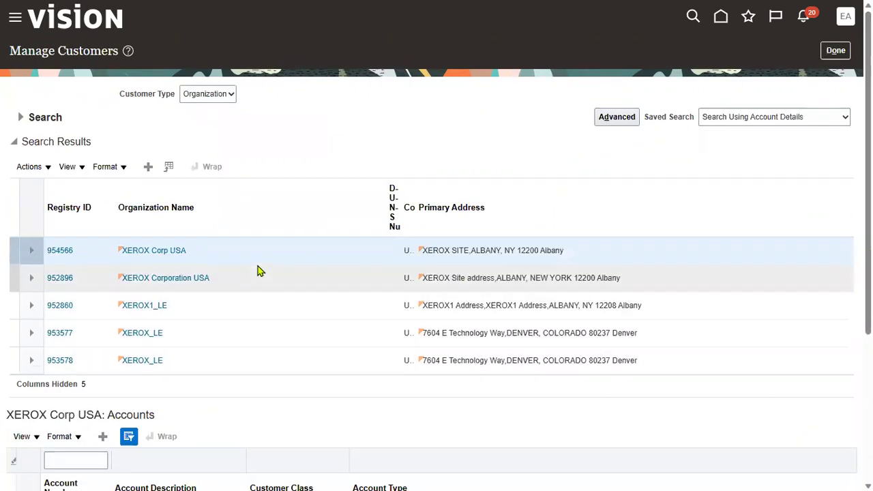
scroll(382, 416, "down", 3)
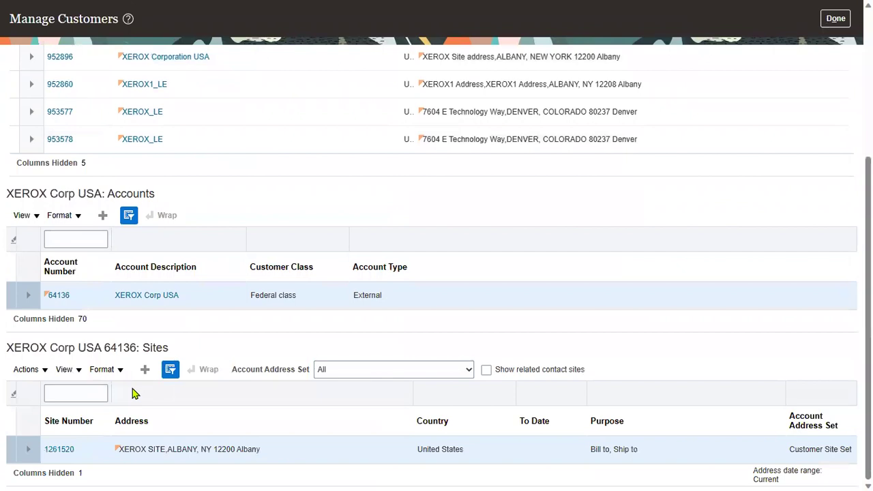
left_click(59, 450)
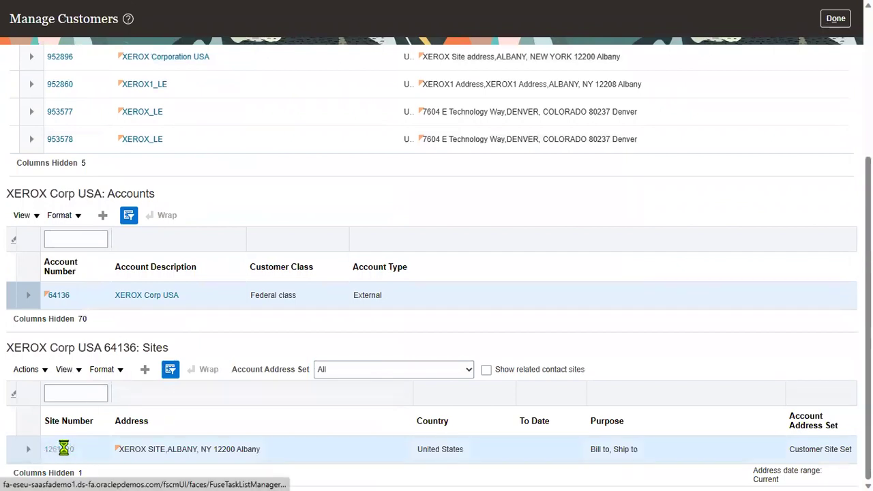
scroll(461, 344, "down", 1)
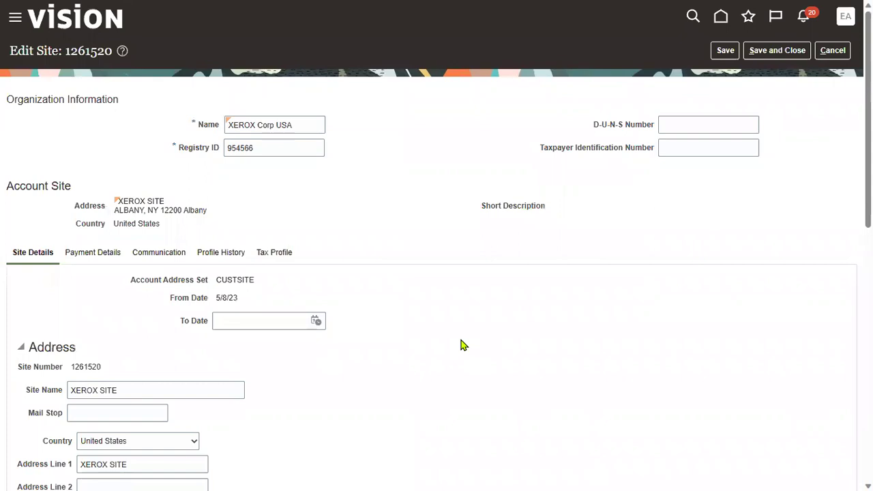
left_click_drag(217, 280, 256, 282)
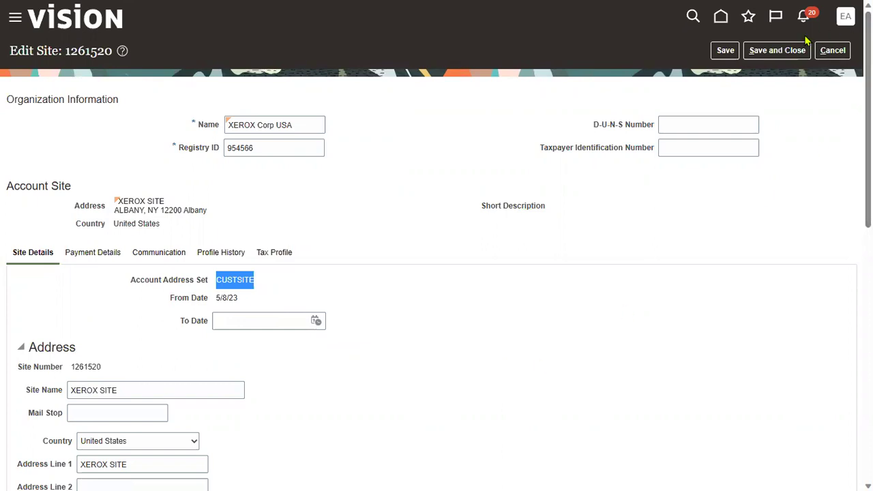
left_click(785, 51)
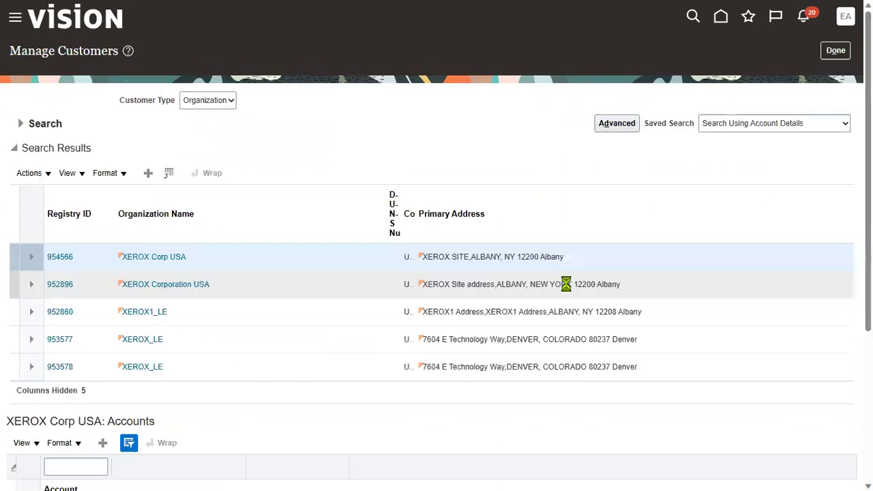
Return to Setup: Financials, search tasks for 'business unit', and open Manage Business Unit Set Assignment
left_click(851, 22)
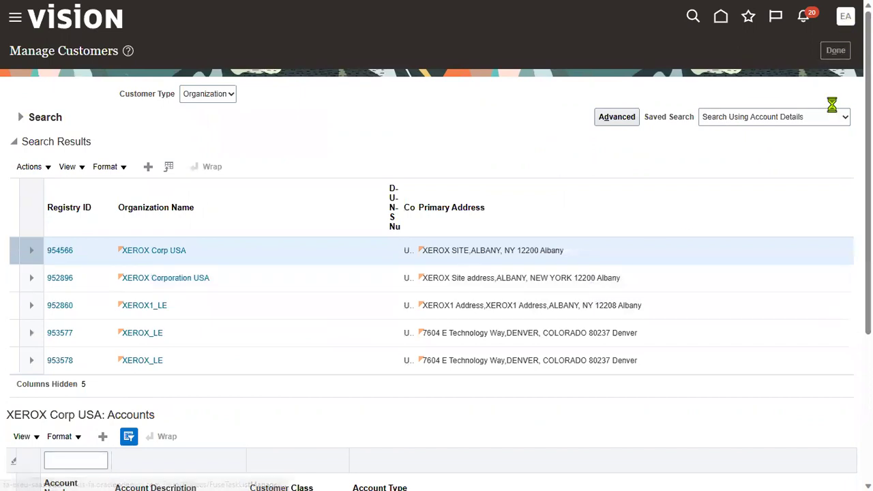
left_click(836, 52)
left_click(498, 93)
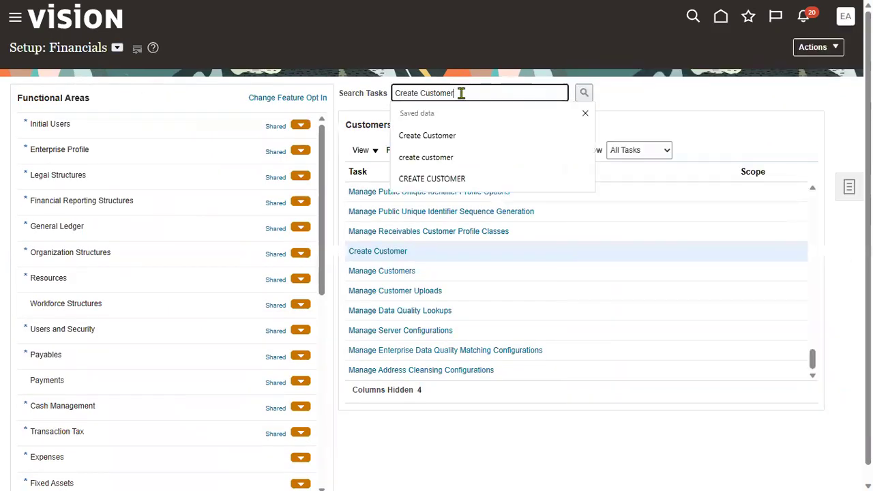
key("ctrl+a")
type("bus")
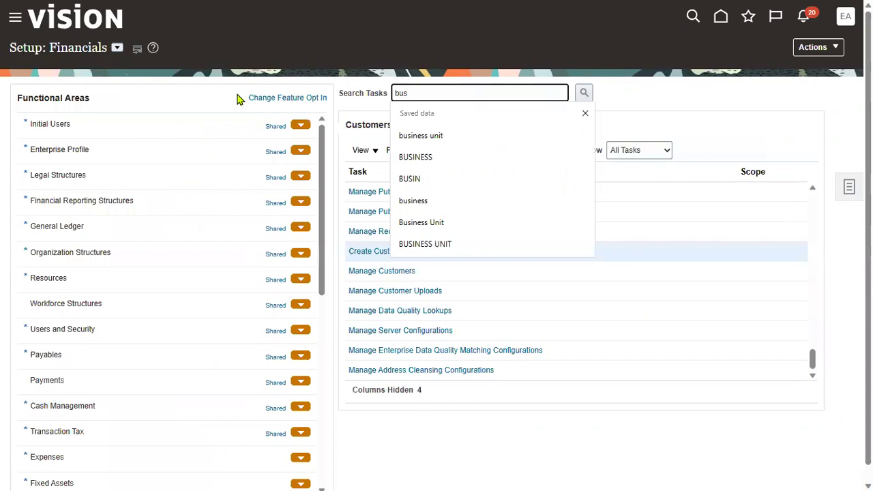
left_click(462, 136)
left_click(585, 96)
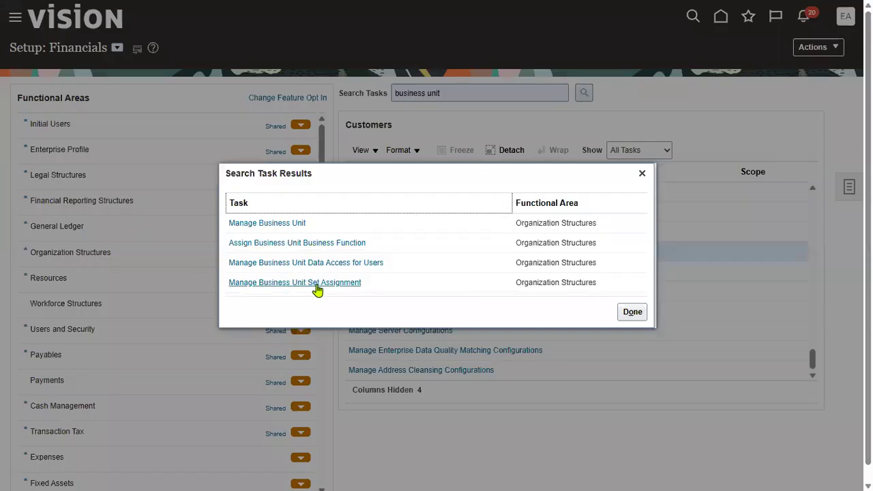
left_click(315, 286)
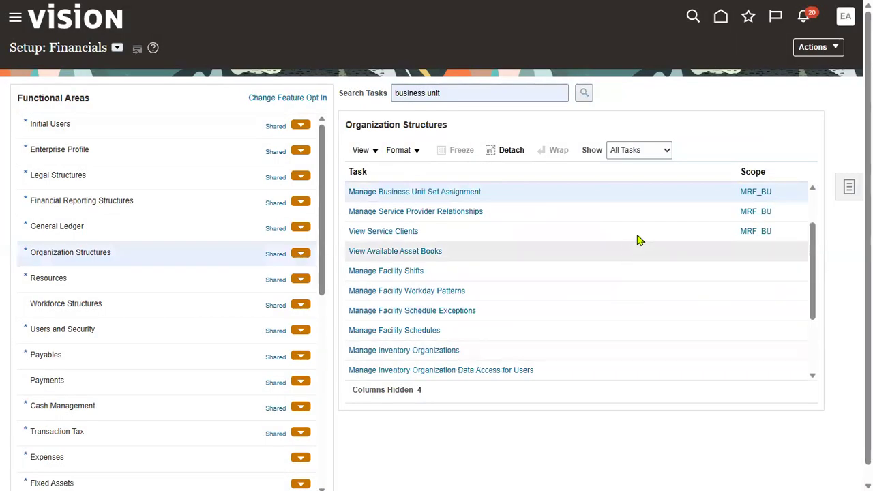
Change the task scope from MRF_BU to US1 Business Unit, found by searching 'US1'
left_click(753, 192)
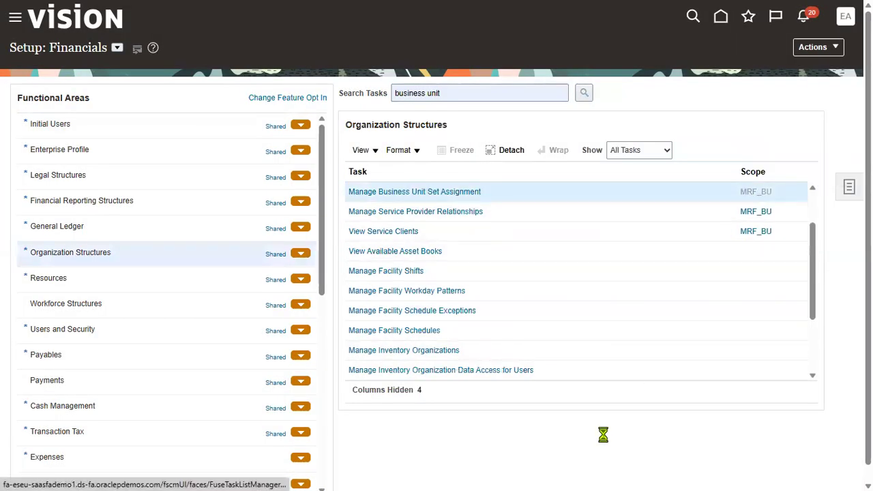
left_click(396, 268)
left_click(402, 302)
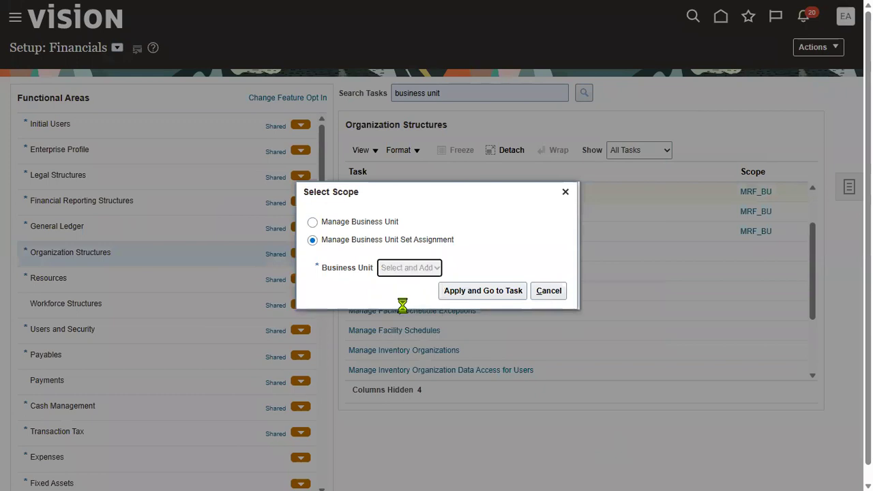
left_click(505, 292)
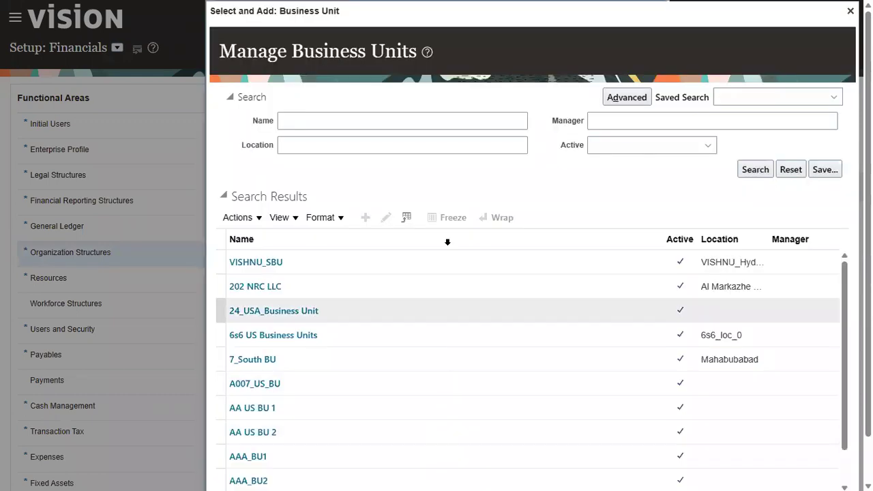
left_click(344, 120)
type("US1")
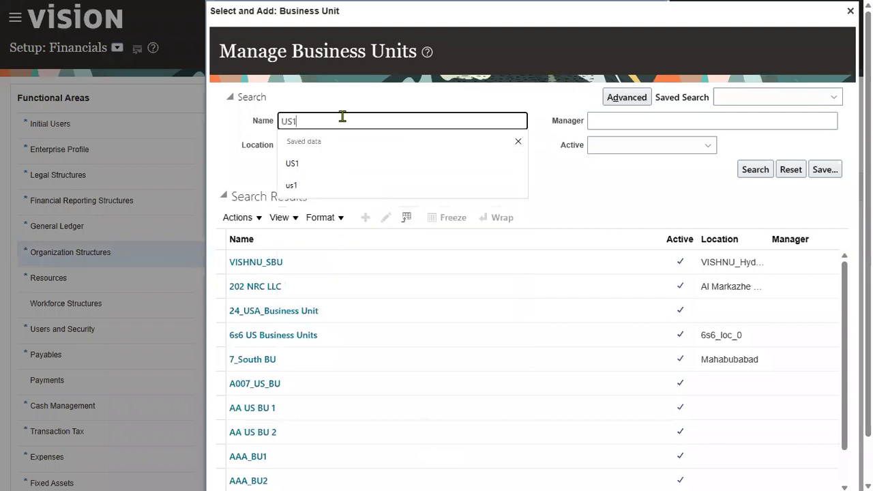
key("Return")
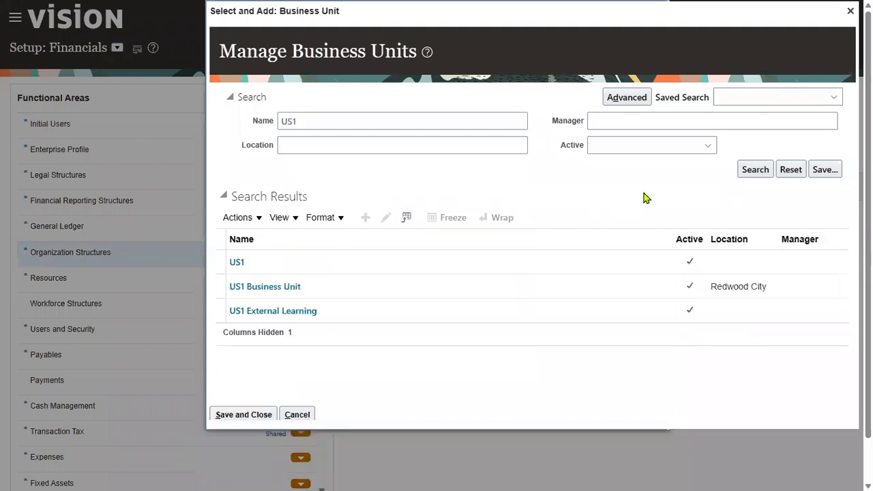
left_click(447, 318)
left_click(259, 447)
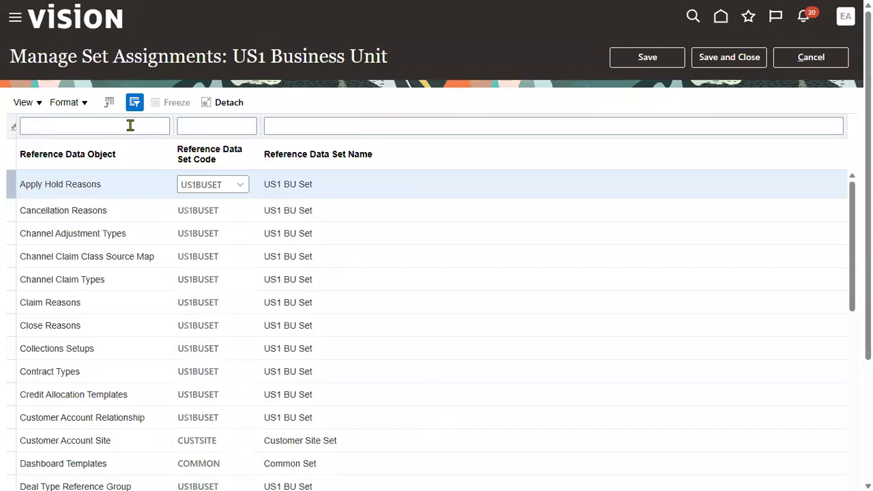
Filter US1 Business Unit set assignments by 'Cu', confirm Customer Account Site uses CUSTSITE, and close
left_click(130, 125)
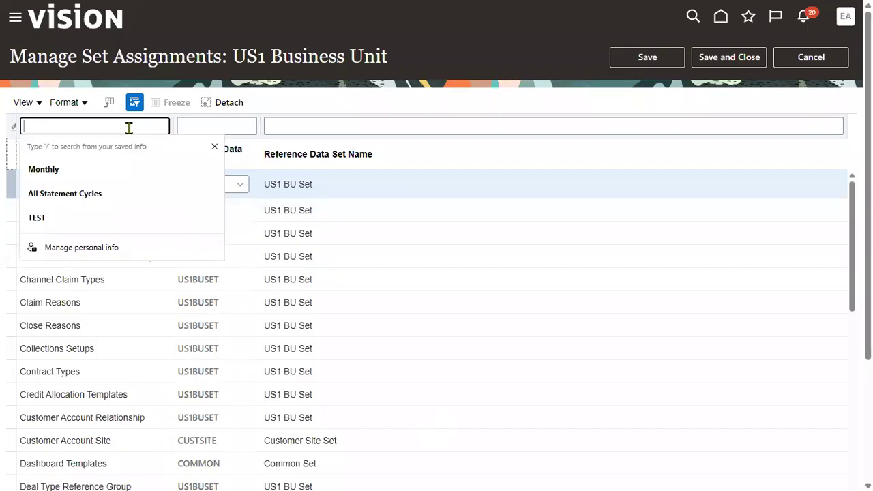
type("Cust")
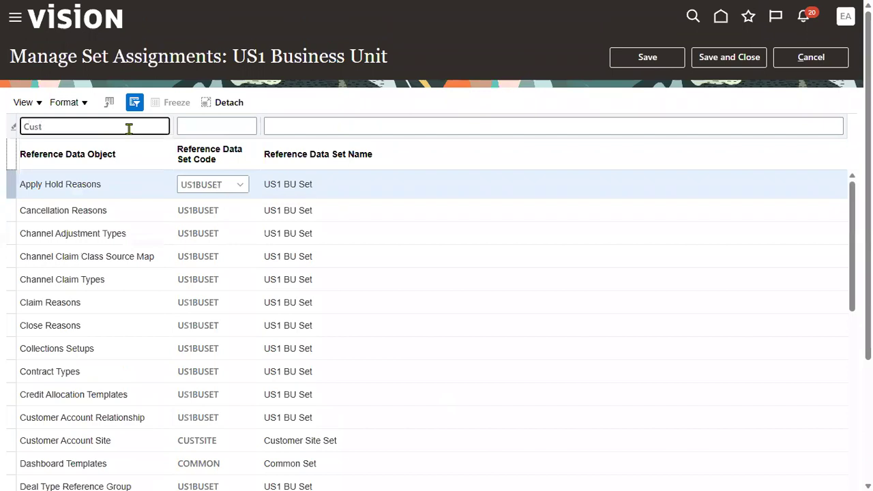
key("Return")
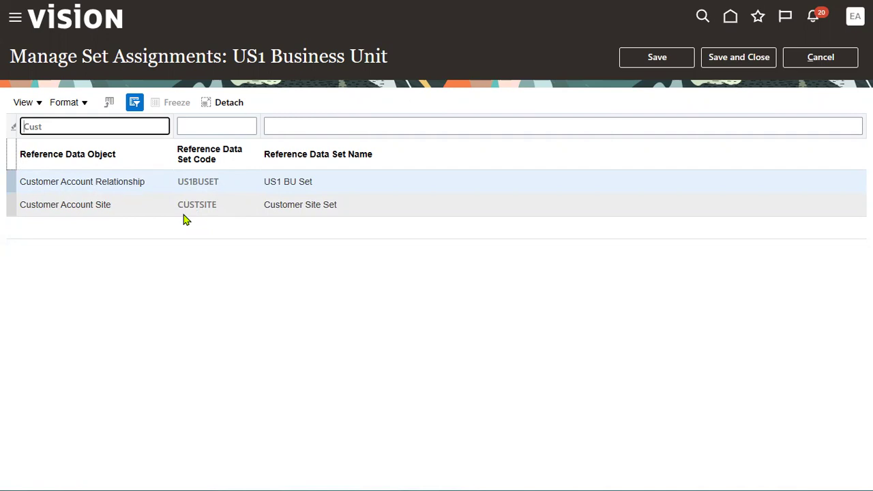
left_click_drag(232, 57, 368, 60)
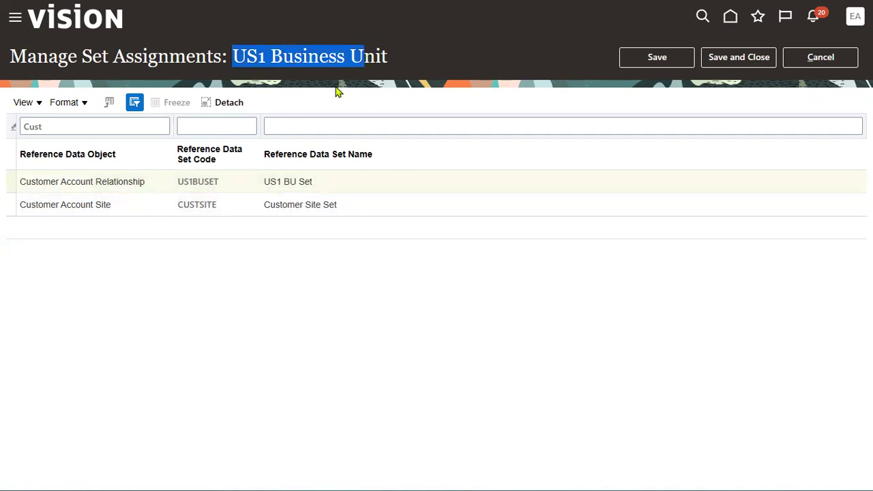
key("ctrl+2")
left_click_drag(167, 39, 388, 81)
left_click_drag(159, 195, 254, 215)
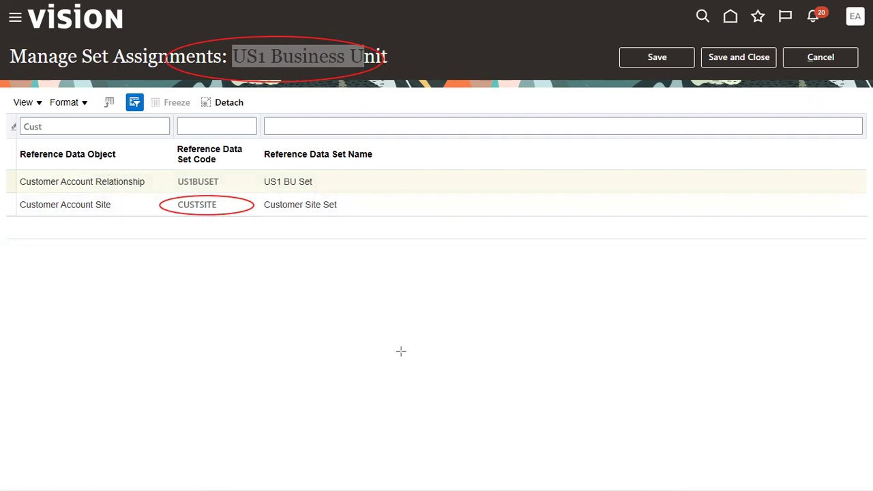
key("Escape")
left_click(727, 57)
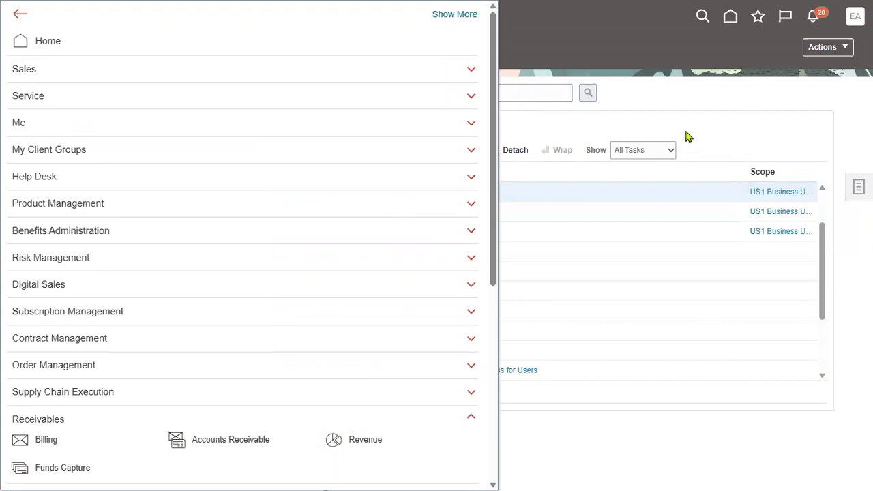
Search setup tasks for 'data access' and open the Manage Data Access for Users task
left_click(688, 109)
left_click(517, 100)
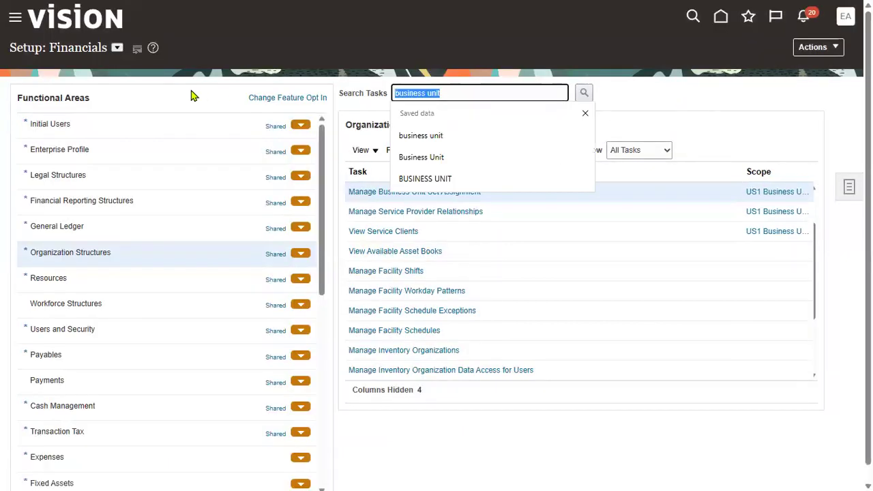
type("data access")
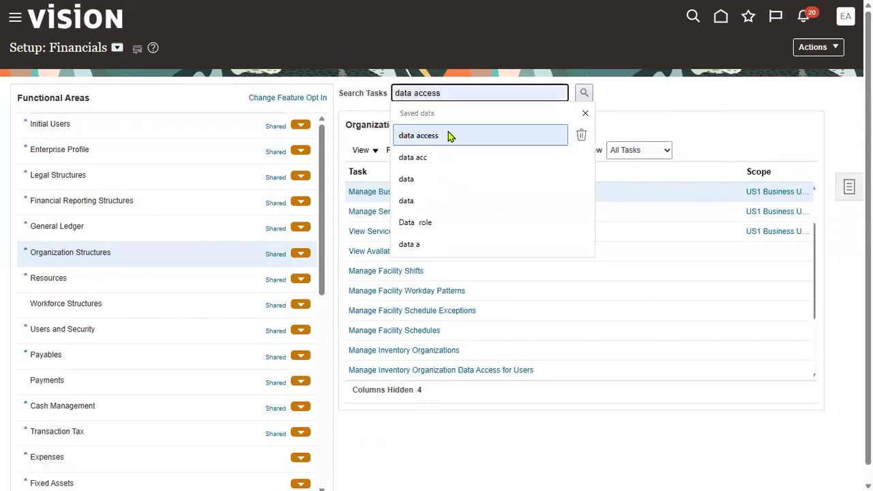
left_click(441, 136)
left_click(585, 92)
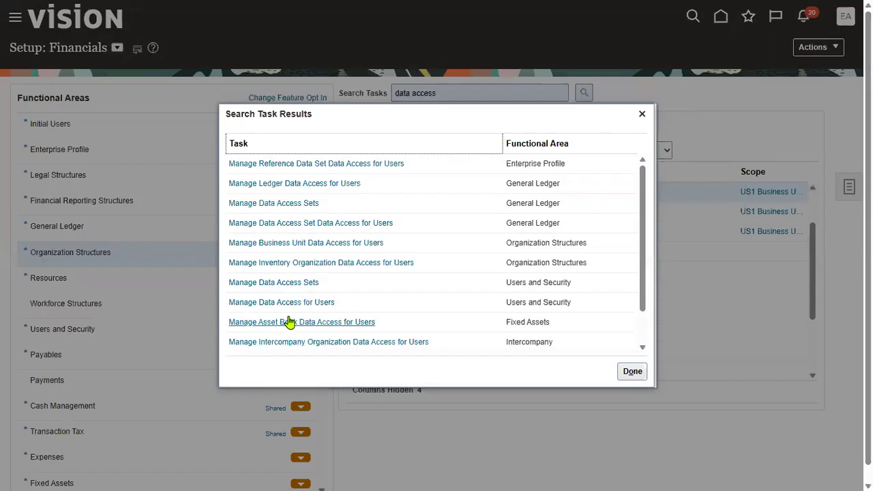
left_click(292, 303)
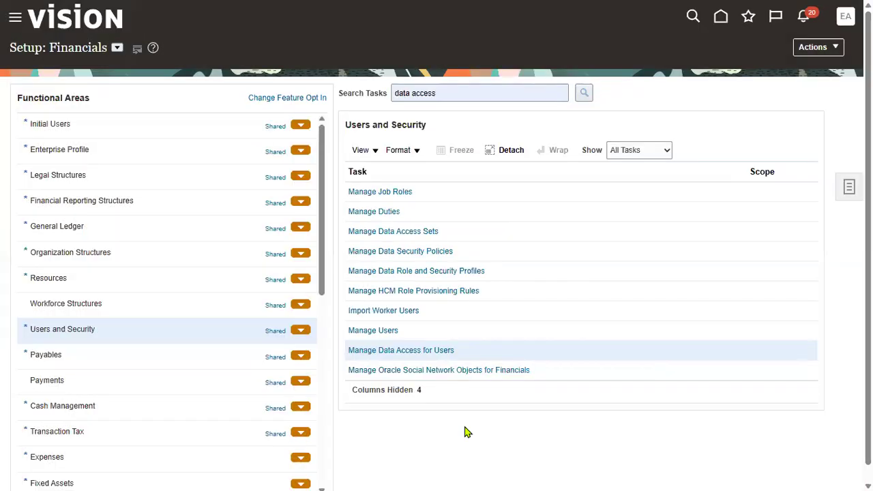
left_click(425, 352)
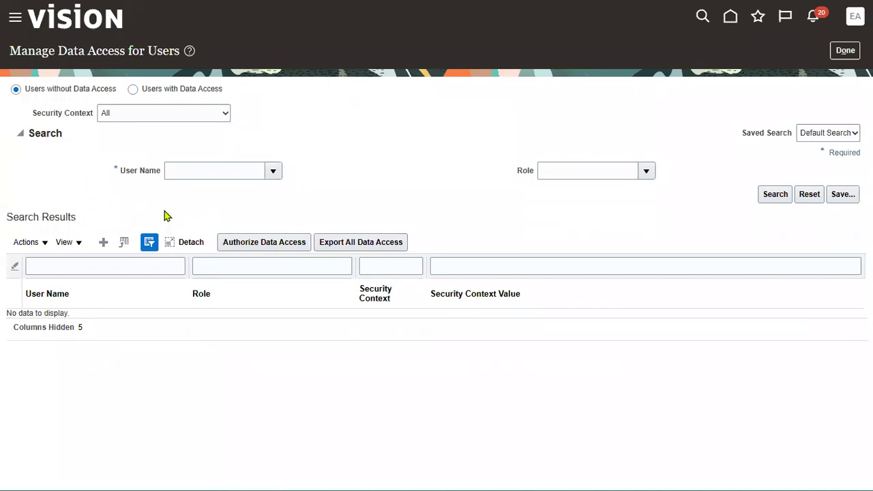
Search Users with Data Access for the receivables user, showing both roles scoped to US1 Business Unit
left_click(148, 98)
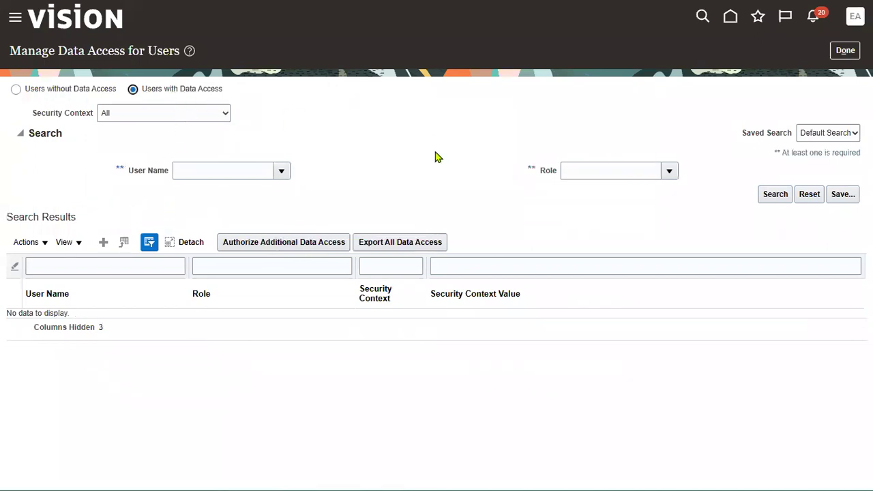
left_click(210, 177)
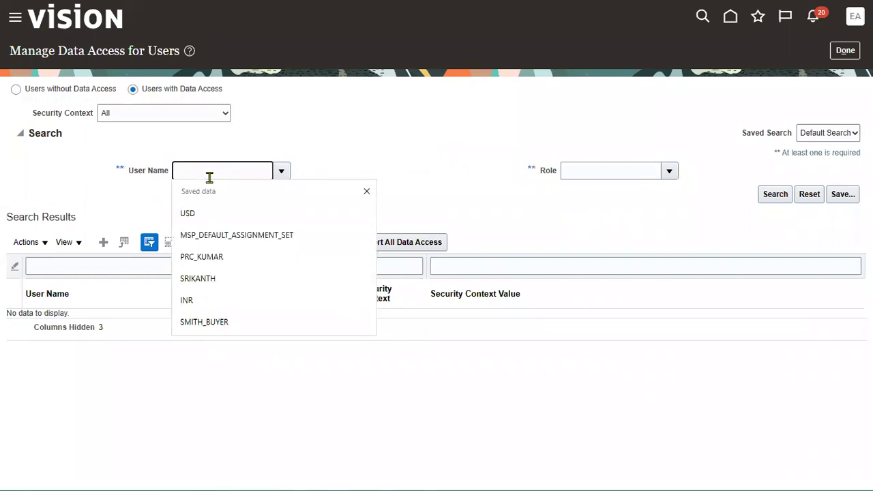
type("AR_EMP")
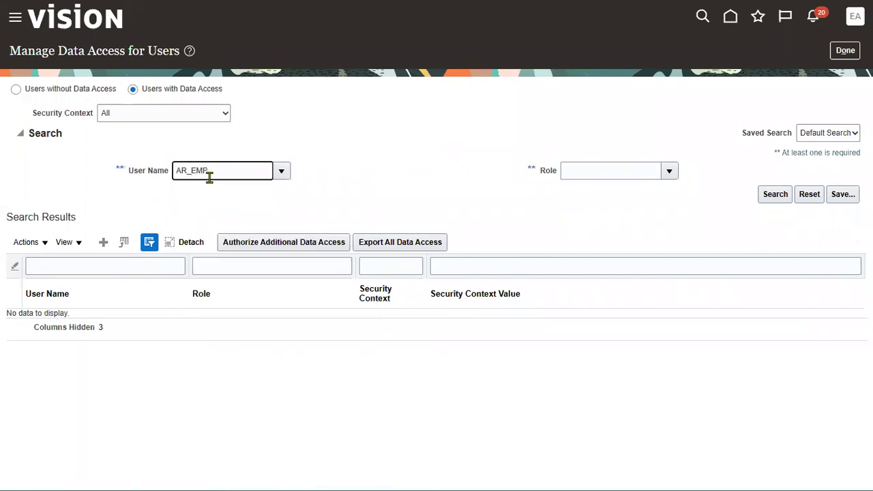
left_click(455, 181)
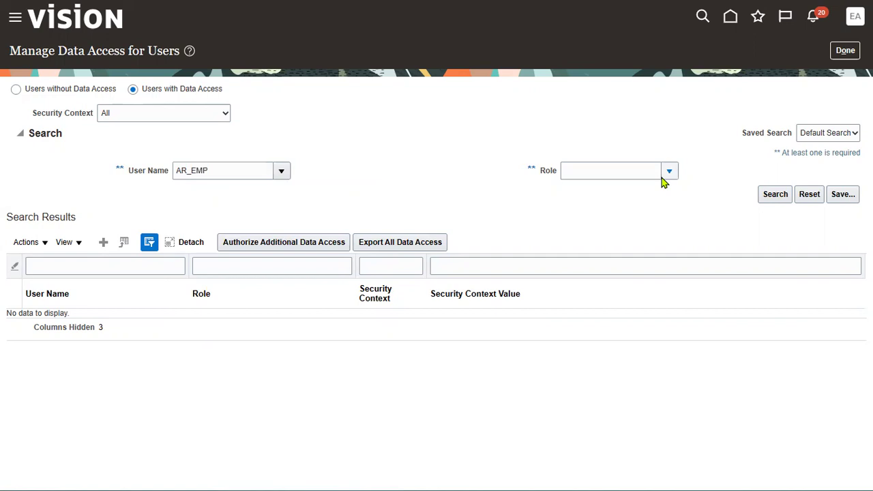
left_click(778, 197)
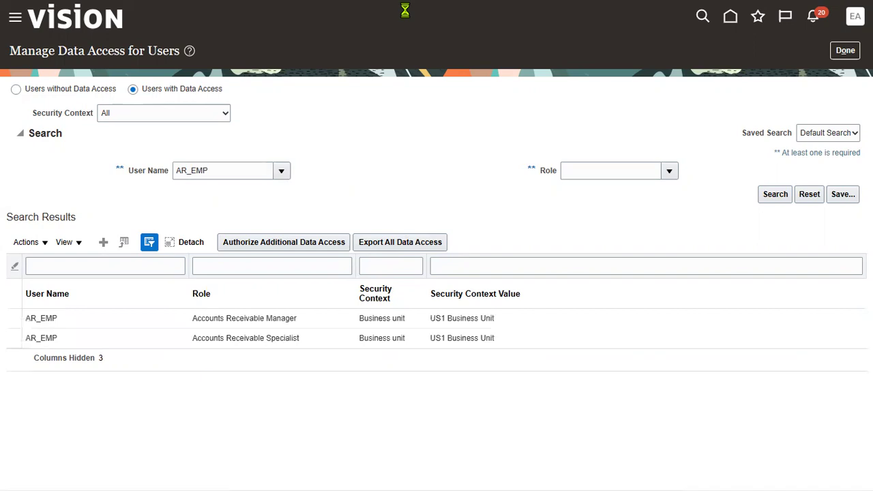
left_click_drag(423, 261, 521, 377)
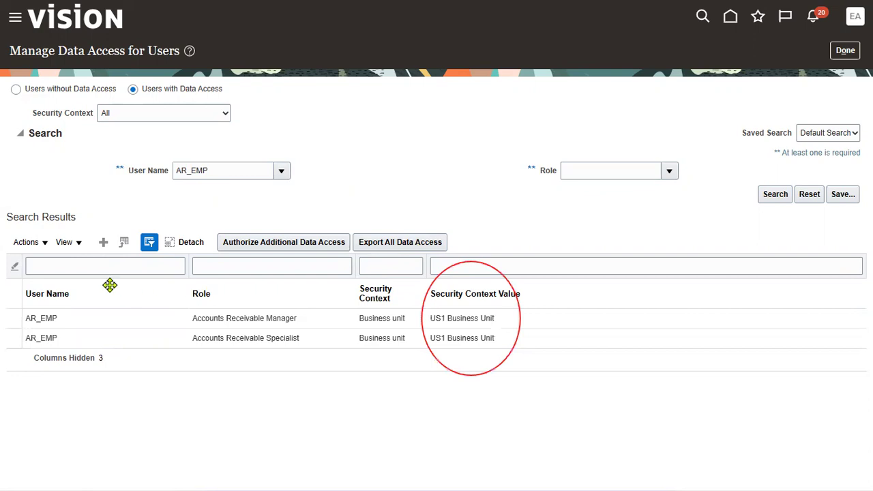
left_click(103, 242)
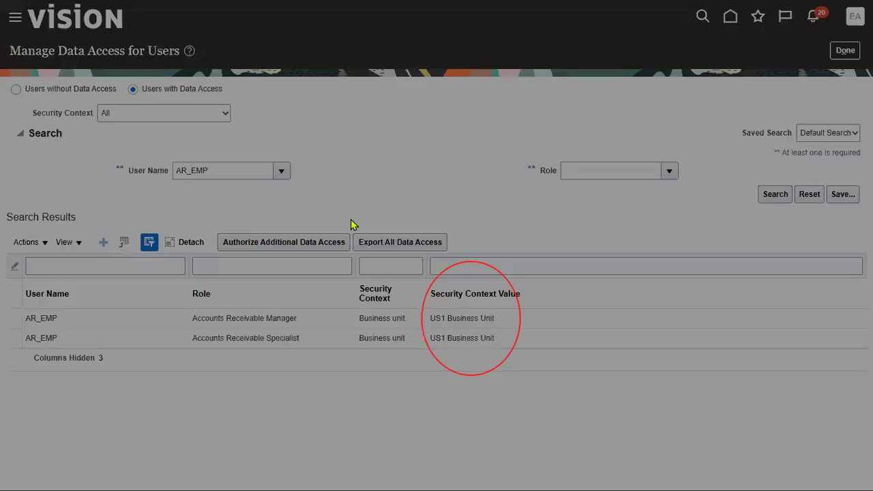
Add a data access row for the receivables user: Accounts Receivable Specialist on business unit MRF_BU
left_click(227, 256)
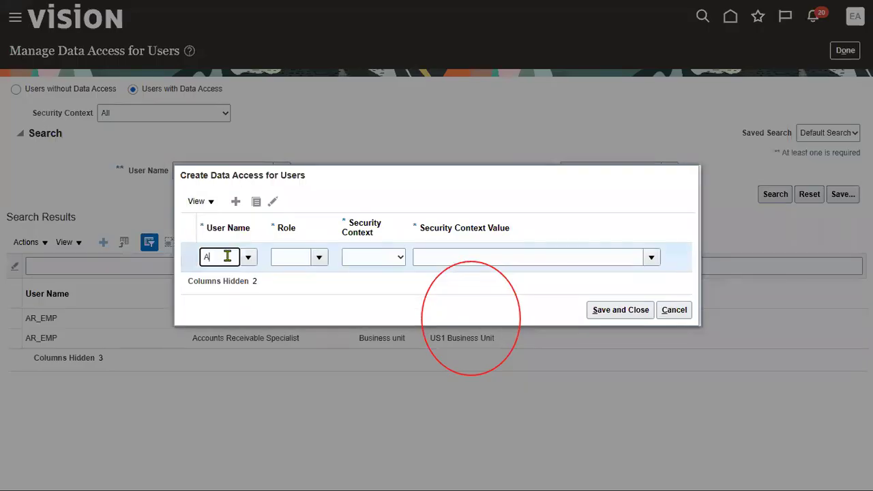
key("Tab")
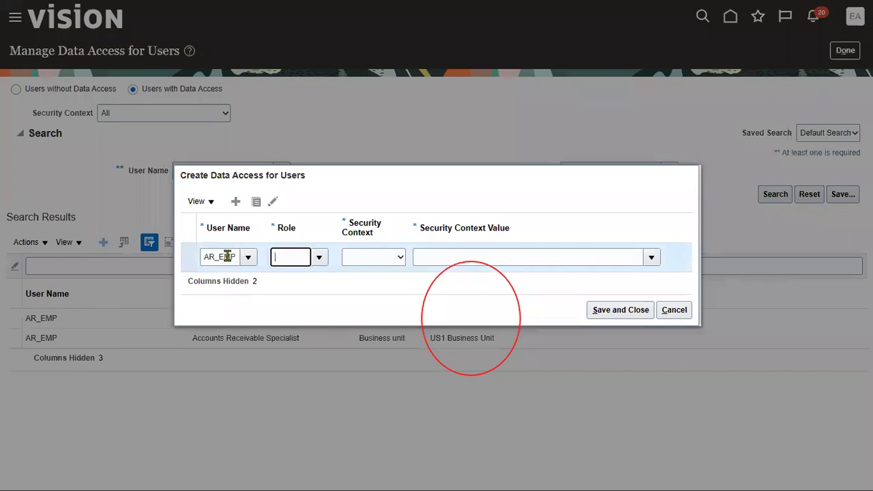
left_click(321, 257)
left_click(343, 298)
type("MRF_BU")
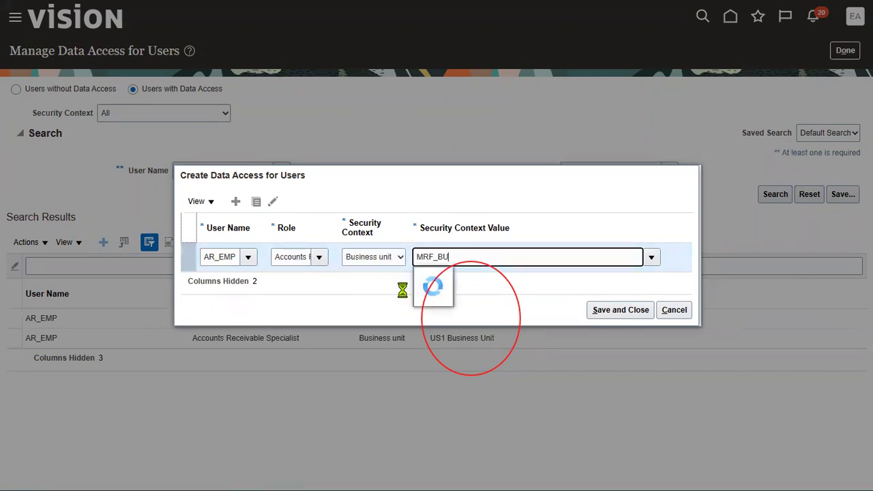
left_click(454, 278)
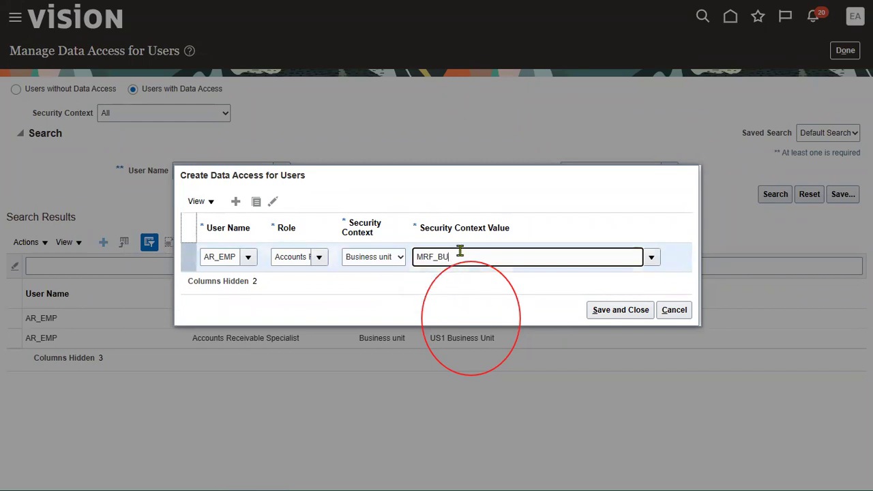
left_click_drag(452, 257, 406, 262)
Duplicate the row for the other Accounts Receivable role on MRF_BU, then save and finish
left_click(256, 202)
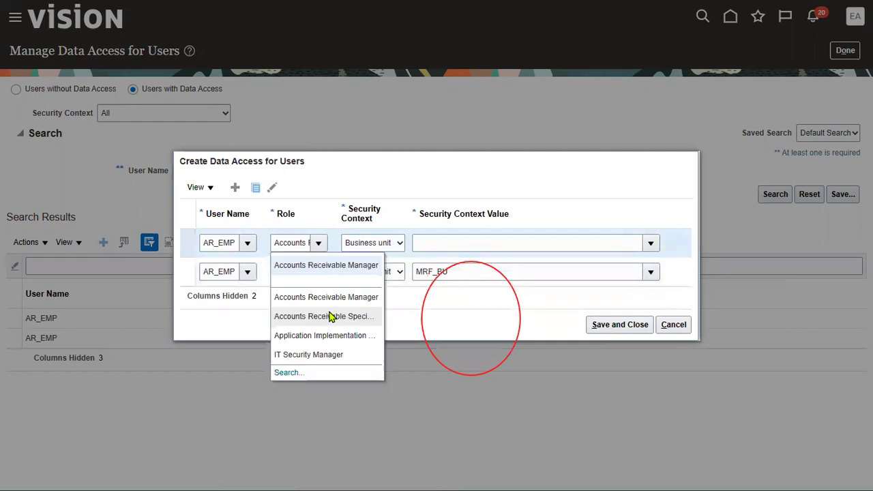
left_click(351, 324)
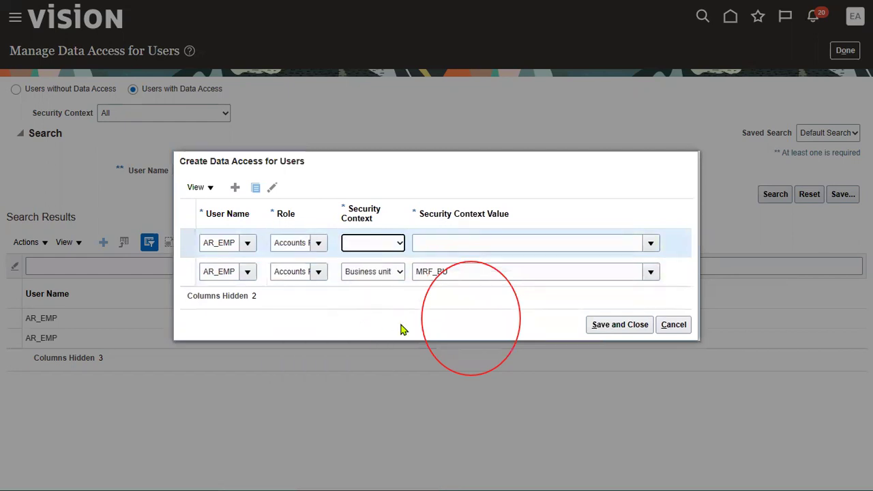
key("Tab")
type("MRF_BU")
left_click(614, 326)
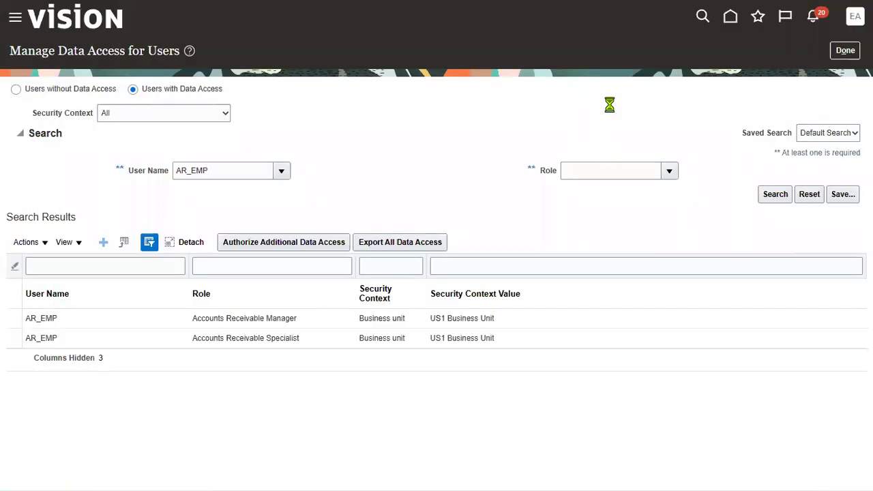
left_click(845, 50)
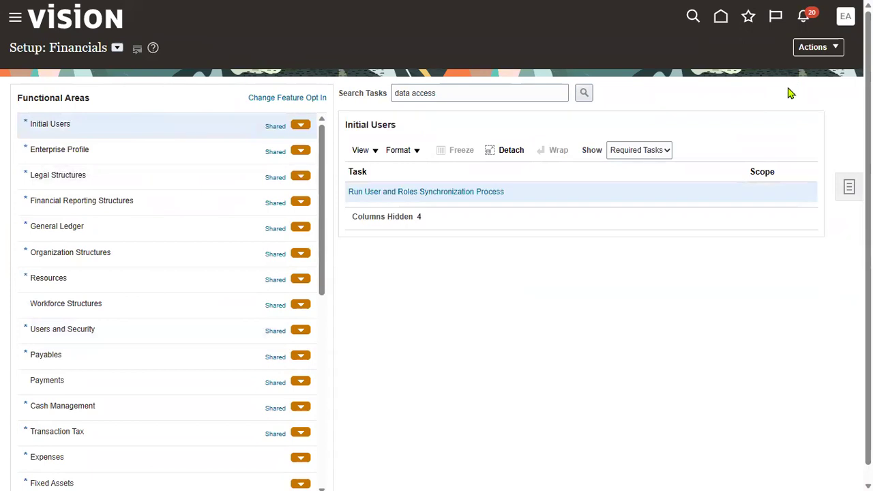
Submit the User and Roles Synchronization process (5870248) and acknowledge the confirmation
left_click(496, 198)
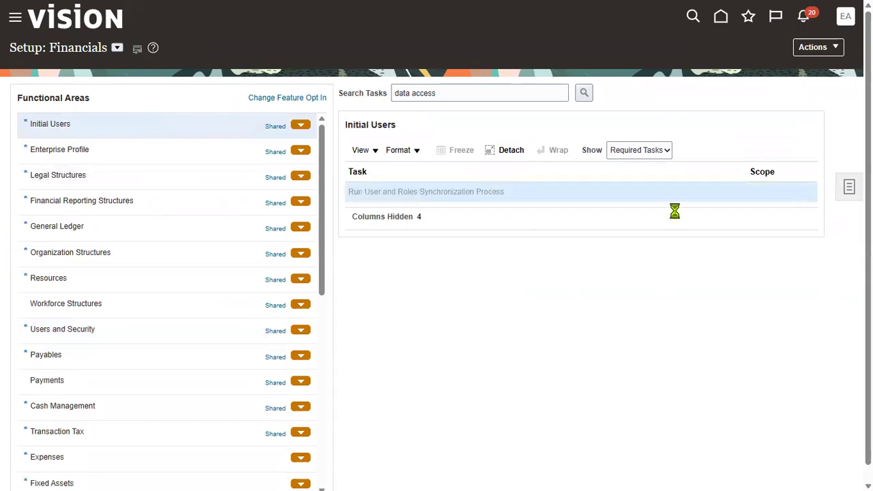
left_click(784, 65)
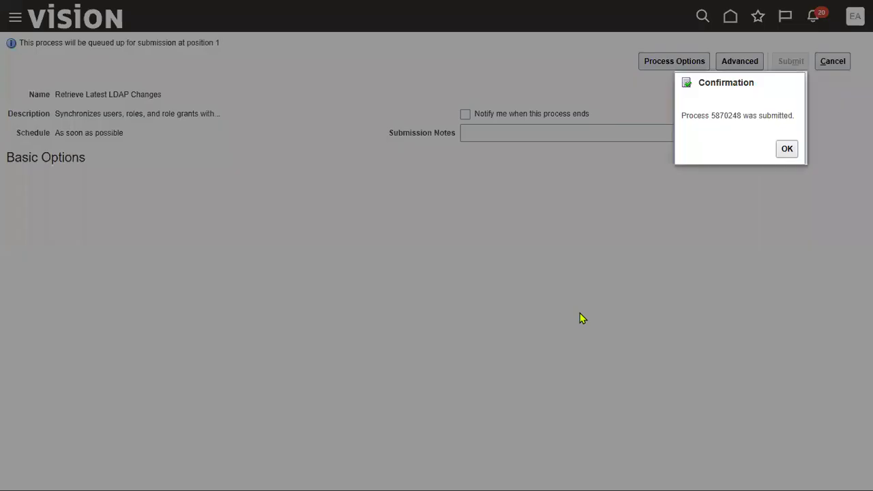
left_click(788, 150)
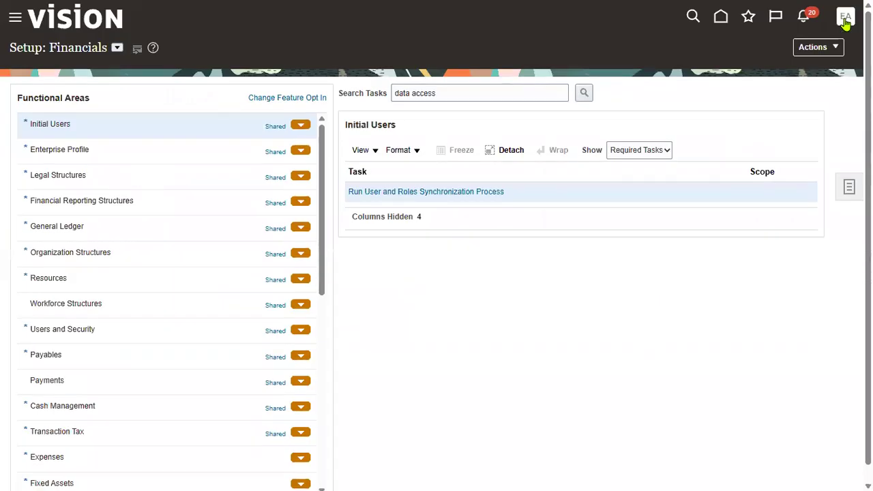
left_click(846, 16)
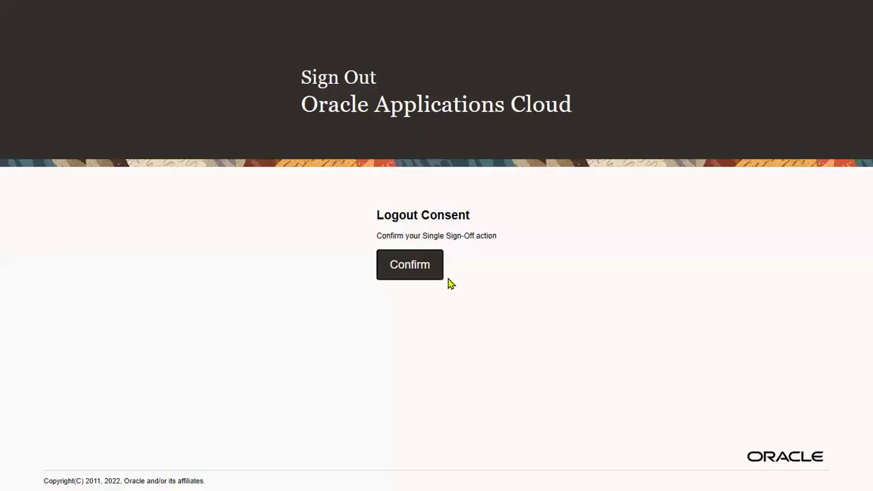
Confirm the sign-out and sign back in as the receivables user with the saved credentials
left_click(425, 267)
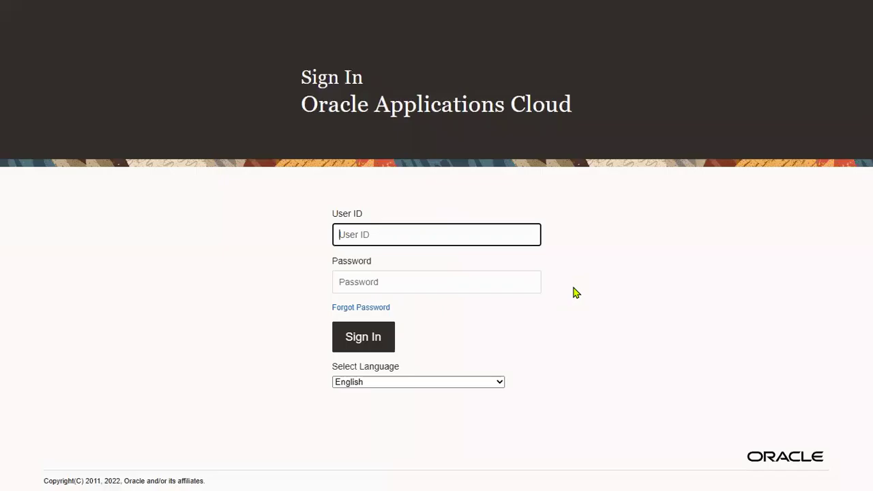
left_click(368, 347)
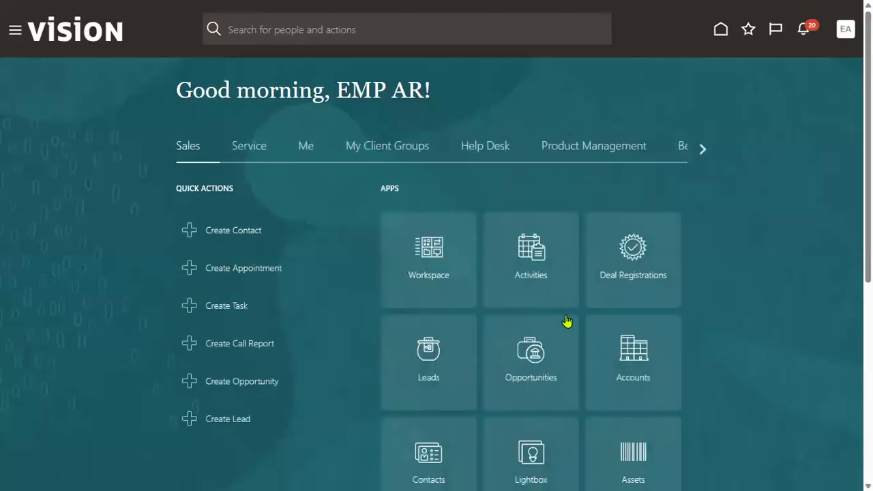
Go to Receivables > Billing and start a new invoice with Create Transaction
left_click(9, 33)
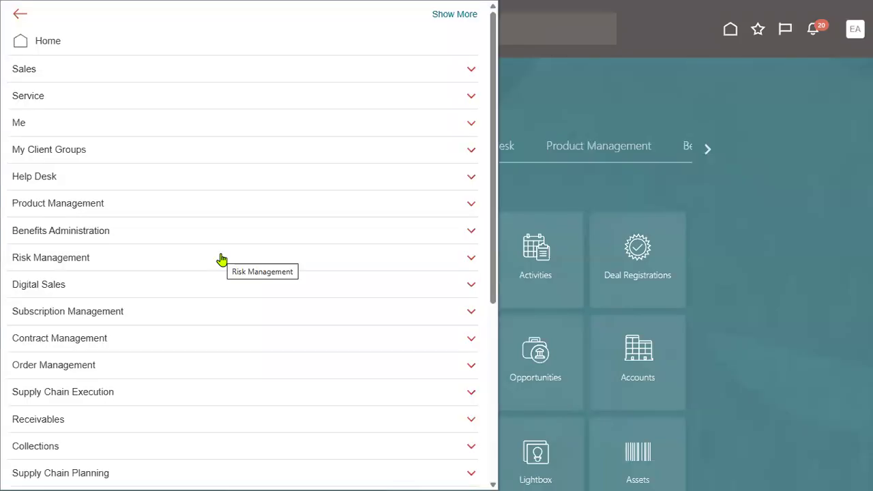
scroll(161, 351, "down", 5)
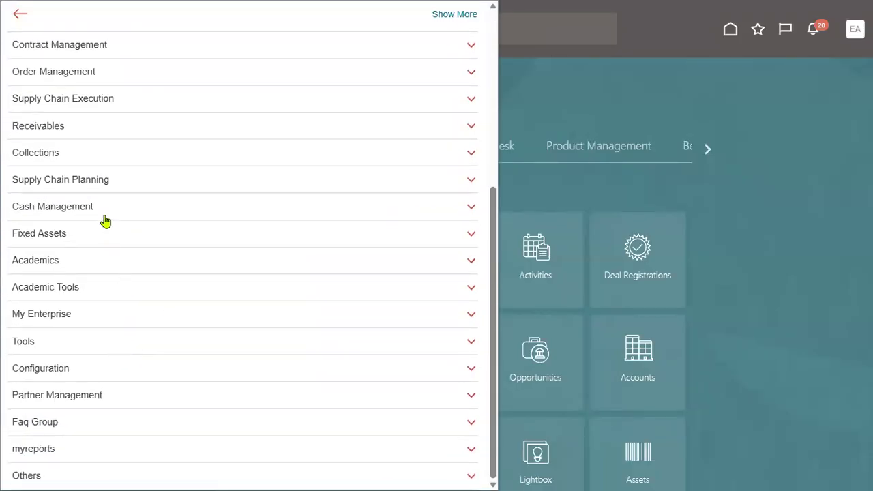
left_click(77, 127)
left_click(46, 148)
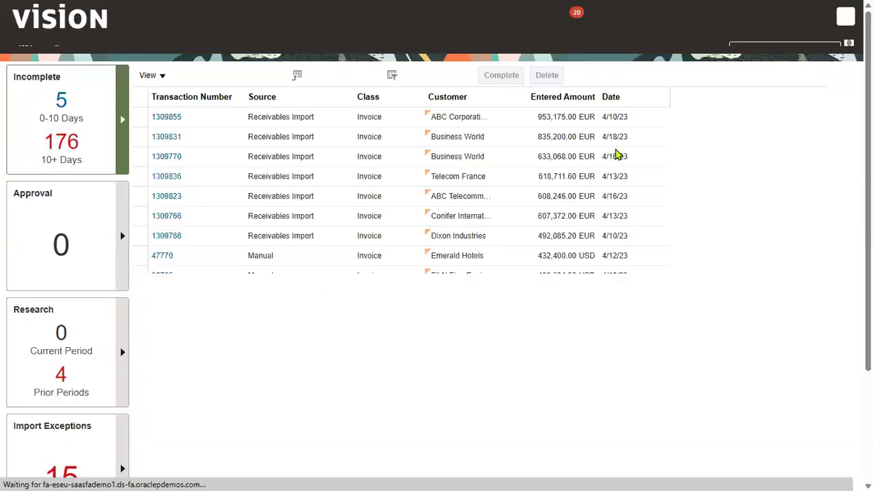
left_click(850, 142)
left_click(795, 60)
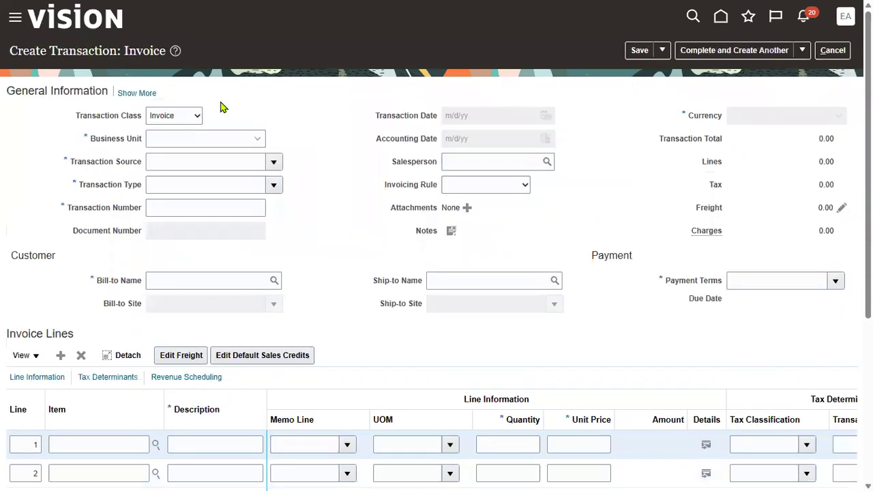
Set the invoice header: business unit MRF_BU, source MRF, bill-to customer XEROX Corp USA
left_click(196, 142)
left_click(193, 166)
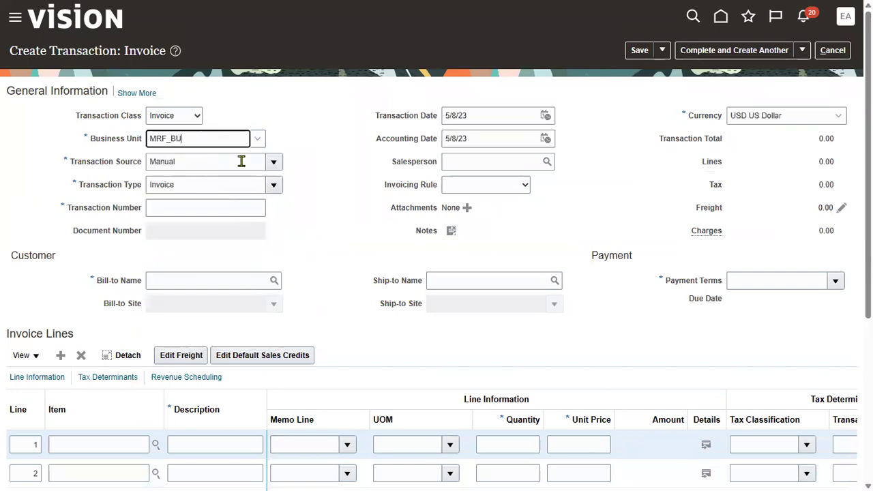
left_click_drag(241, 160, 30, 156)
type("MRF")
left_click(156, 187)
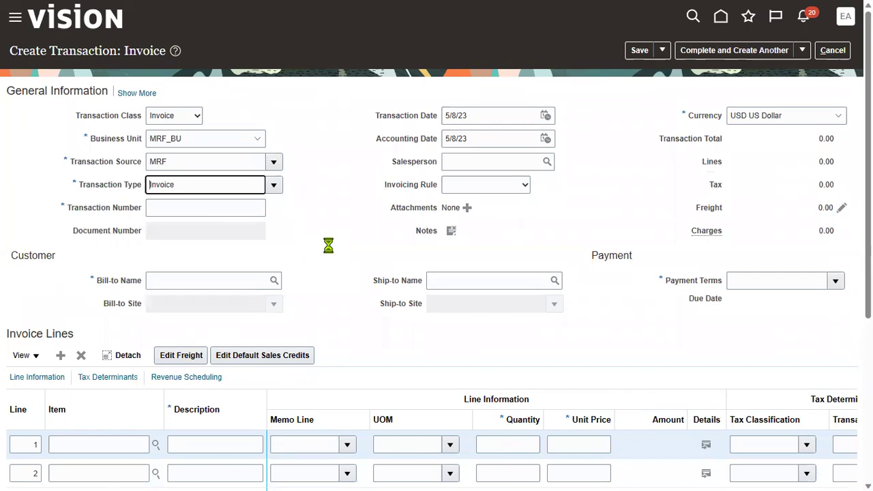
left_click(223, 280)
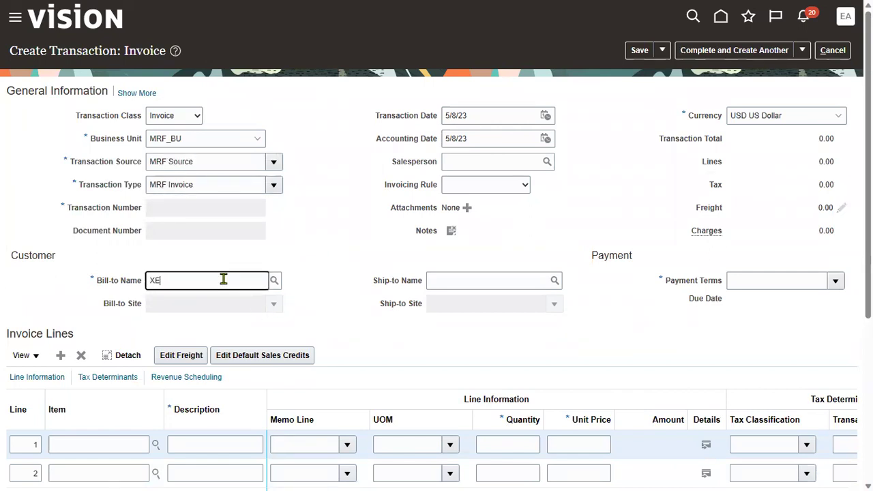
left_click(274, 280)
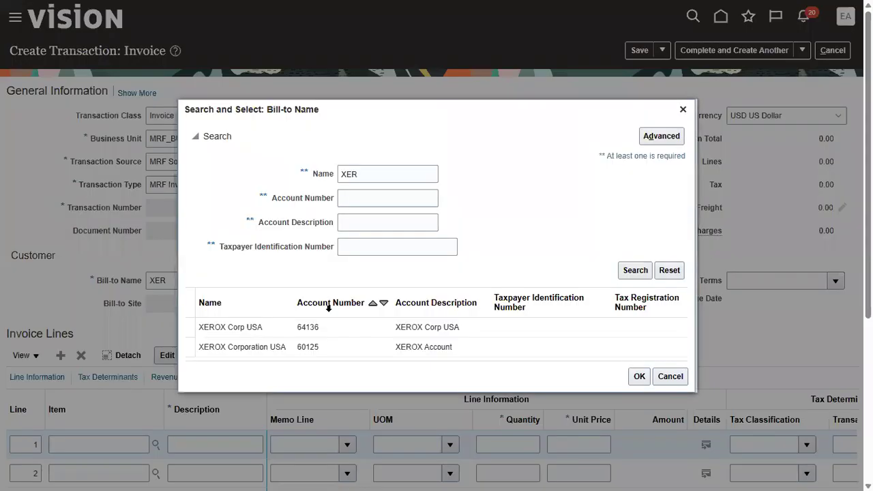
left_click(295, 332)
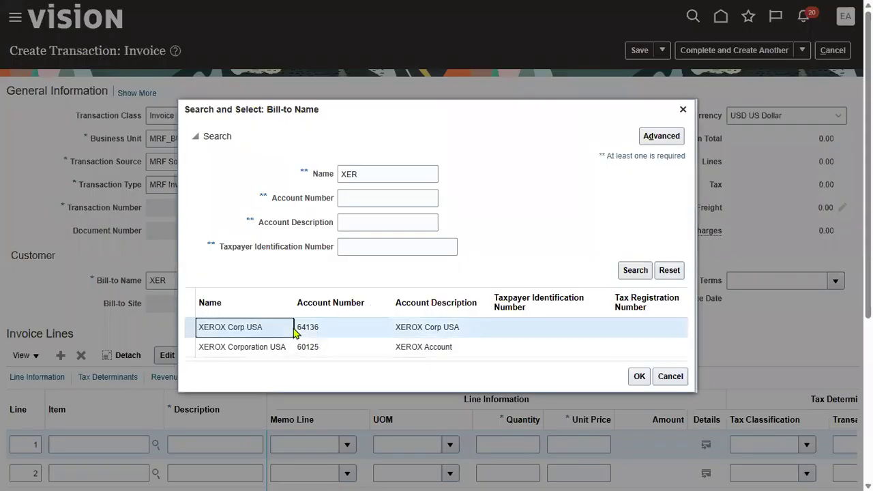
left_click(639, 376)
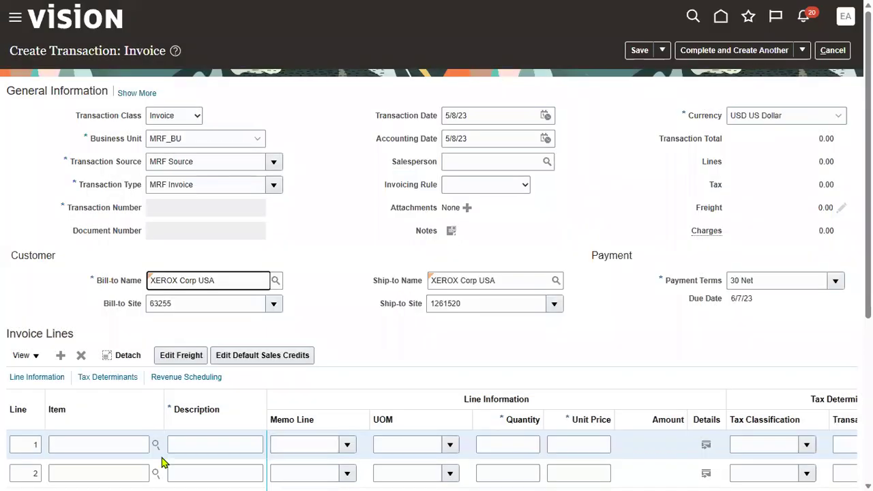
Add line TEST with quantity 1 at unit price 1, then complete invoice 6099
left_click(211, 444)
type("TEST")
key("Tab")
key("Tab")
key("Tab")
type("1")
key("Tab")
type("1")
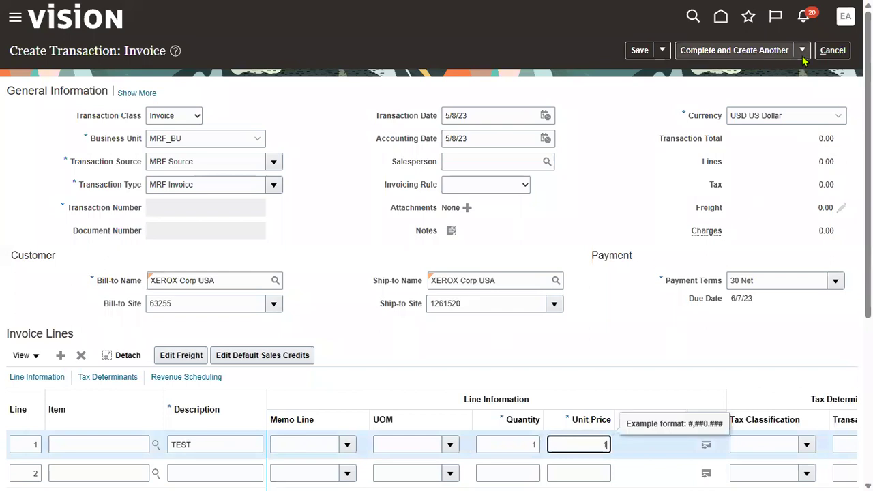
left_click(802, 50)
left_click(741, 81)
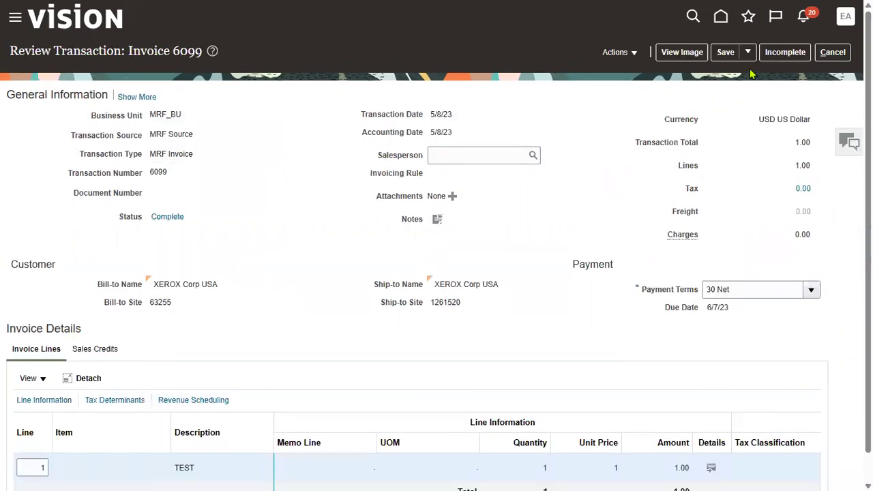
left_click(748, 53)
Save and close invoice 6099, dismiss the confirmation, and start another Create Transaction invoice
left_click(737, 75)
left_click(479, 147)
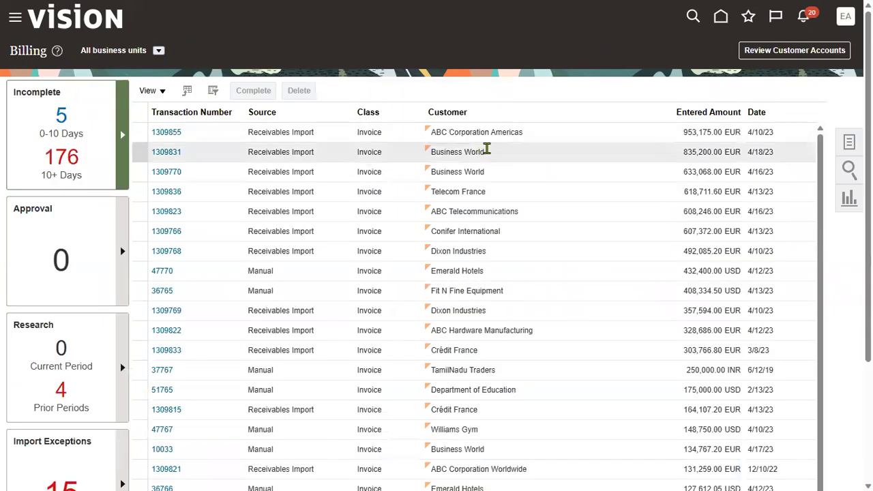
left_click(849, 142)
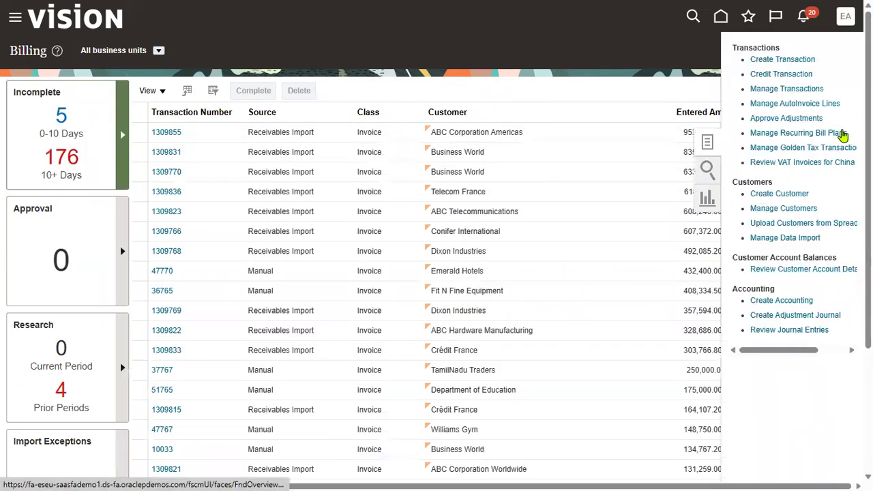
left_click(794, 60)
left_click(184, 139)
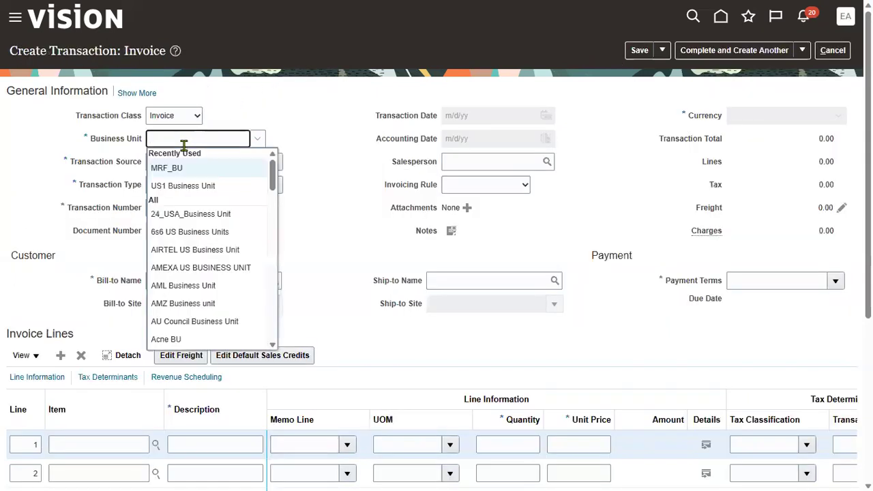
Set business unit to US1 Business Unit and bill-to customer to XEROX Corp USA
left_click(184, 186)
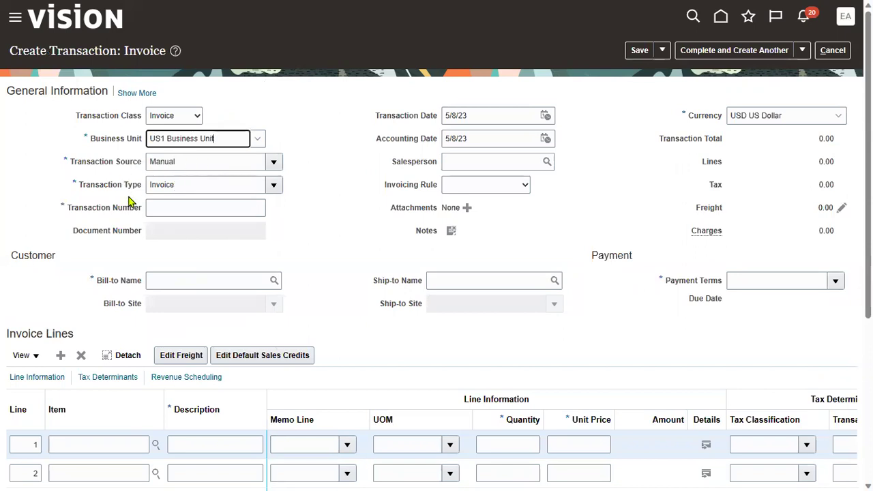
left_click(189, 209)
left_click(258, 278)
type("XER")
left_click(362, 298)
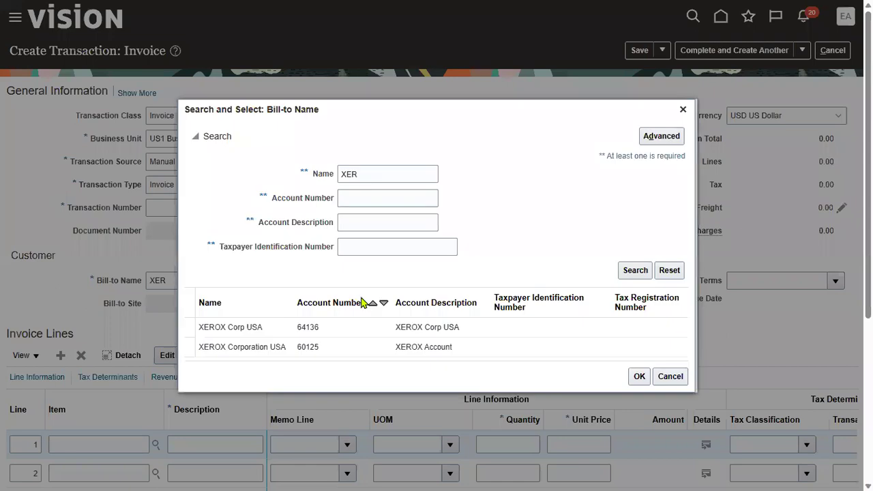
left_click(340, 333)
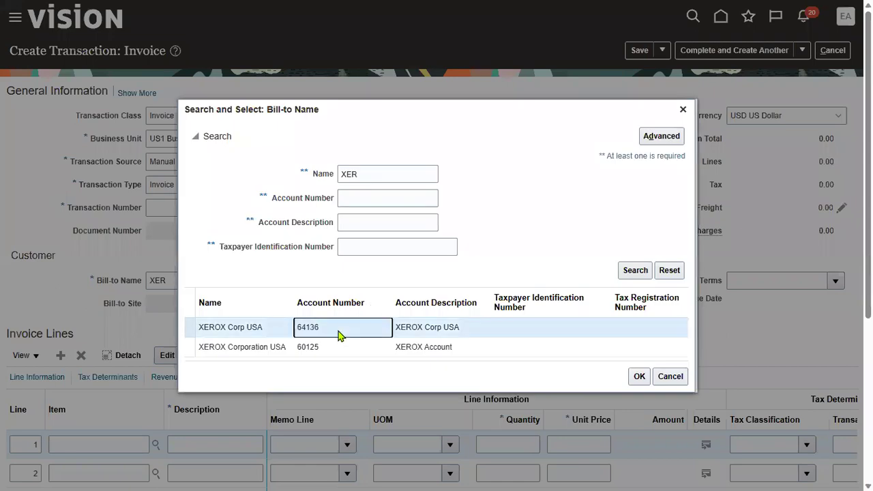
left_click(638, 377)
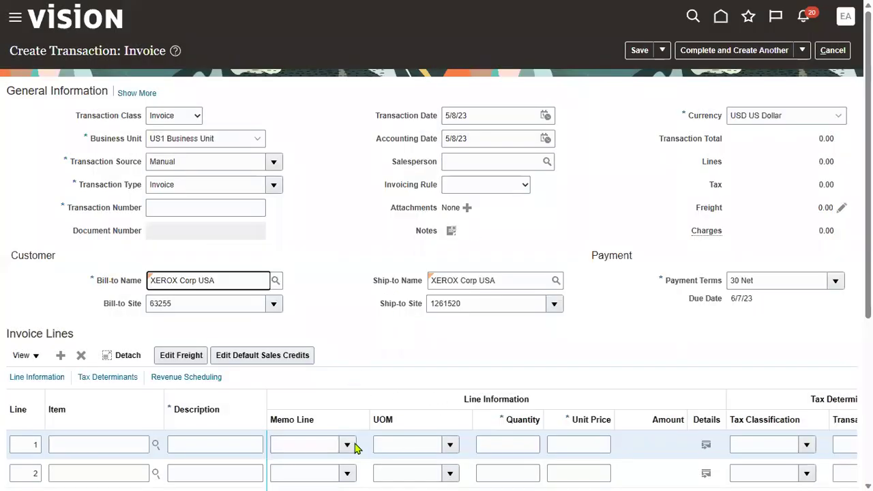
Enter invoice line TEST with quantity 1 and unit price 2
left_click(227, 444)
type("T")
key("Tab")
key("Tab")
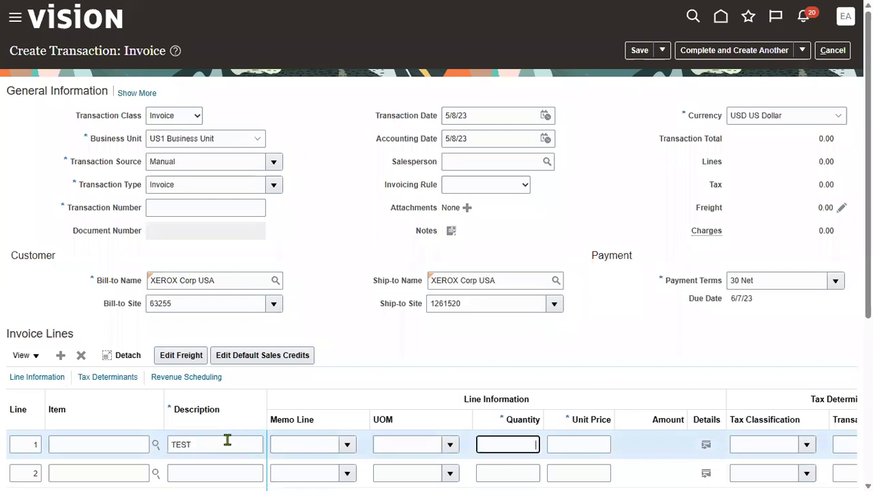
type("1")
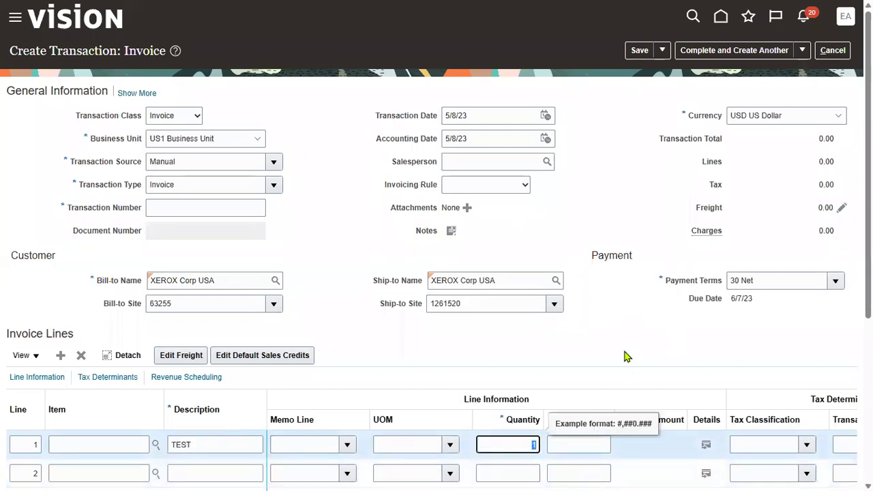
key("Tab")
type("2")
key("Tab")
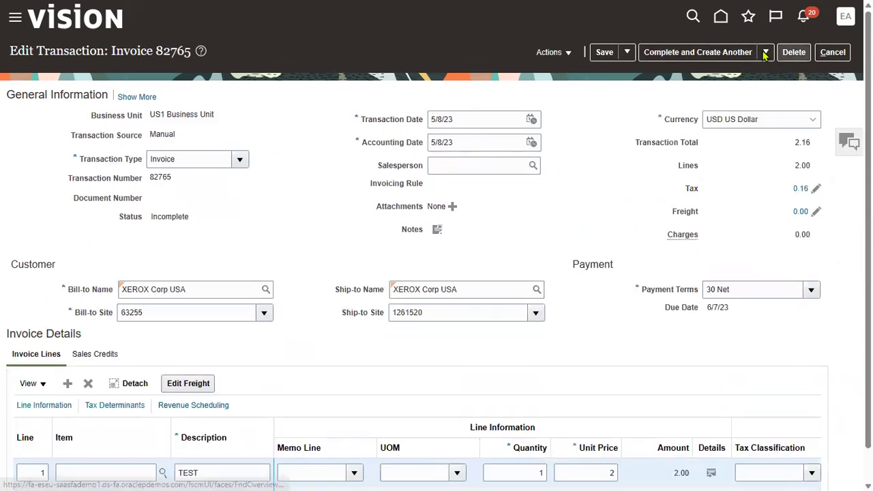
Complete and review invoice 82765, then save and close it and dismiss the confirmation
left_click(767, 55)
left_click(725, 73)
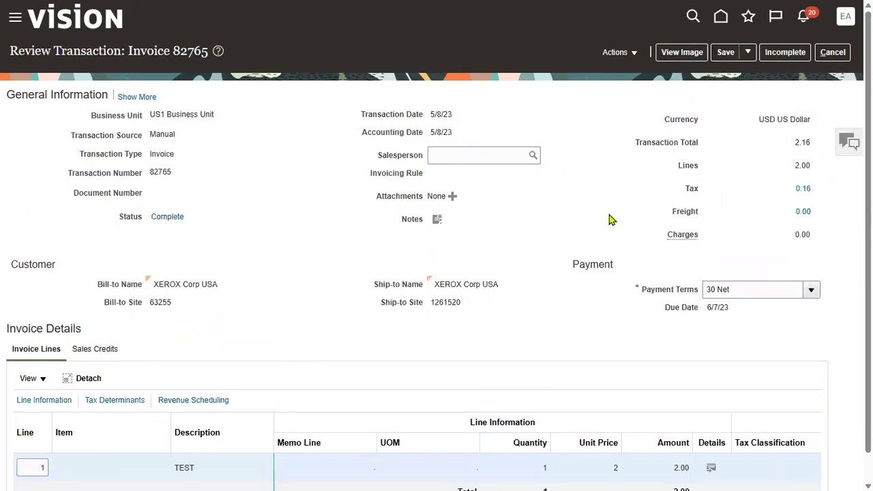
left_click(749, 53)
left_click(744, 74)
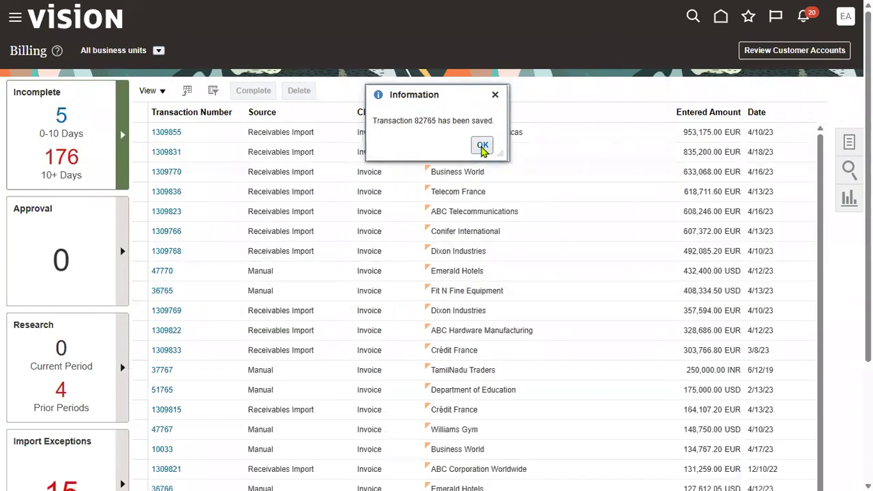
left_click(482, 146)
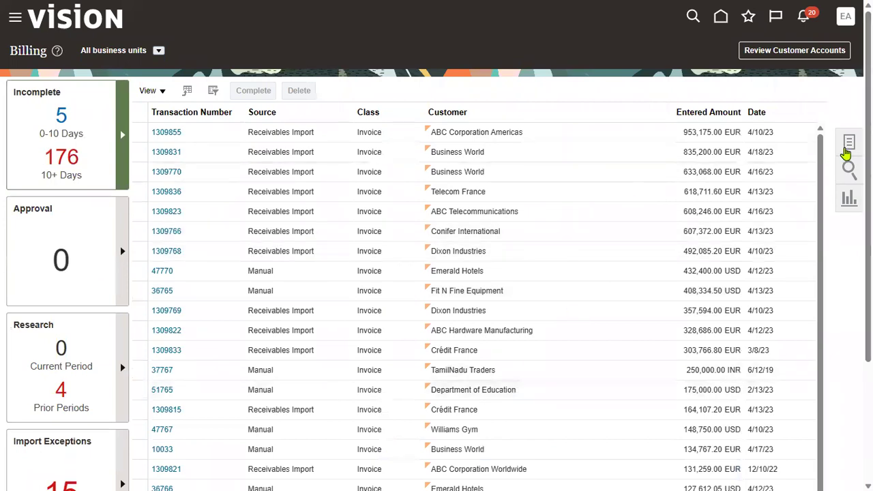
Open Review Customer Account Details from the Billing page's Tasks panel
left_click(844, 205)
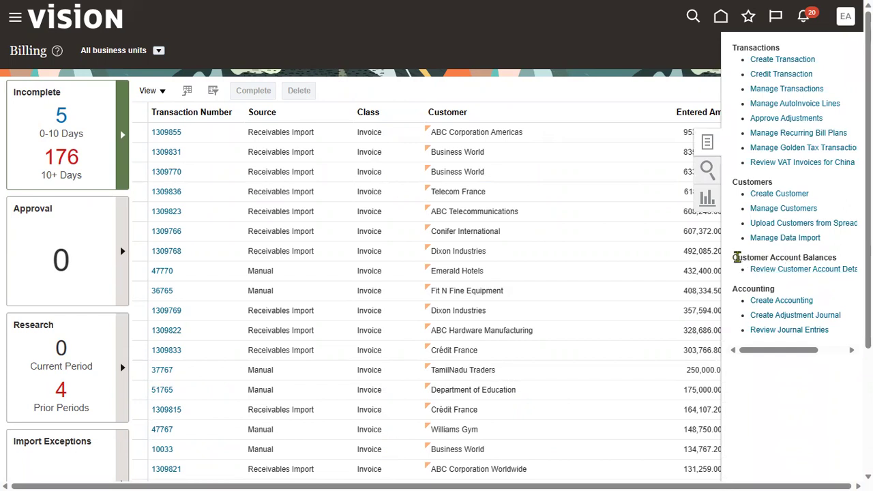
left_click_drag(734, 257, 838, 262)
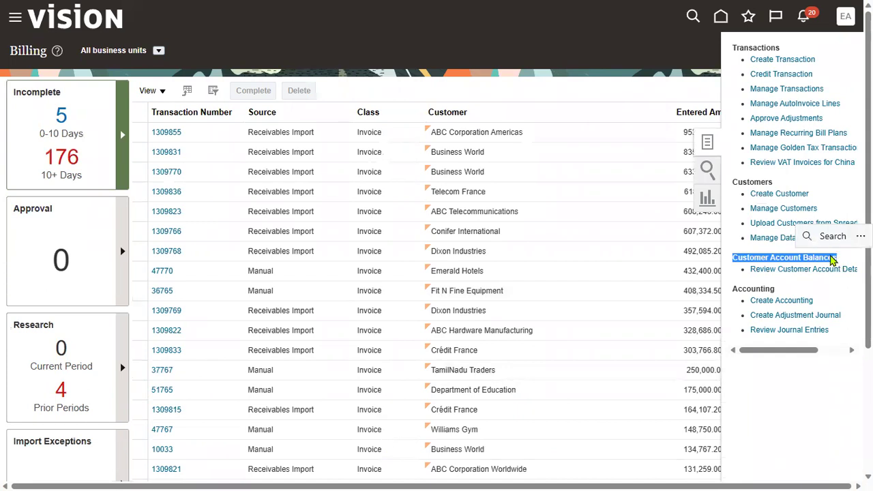
left_click_drag(815, 352, 823, 300)
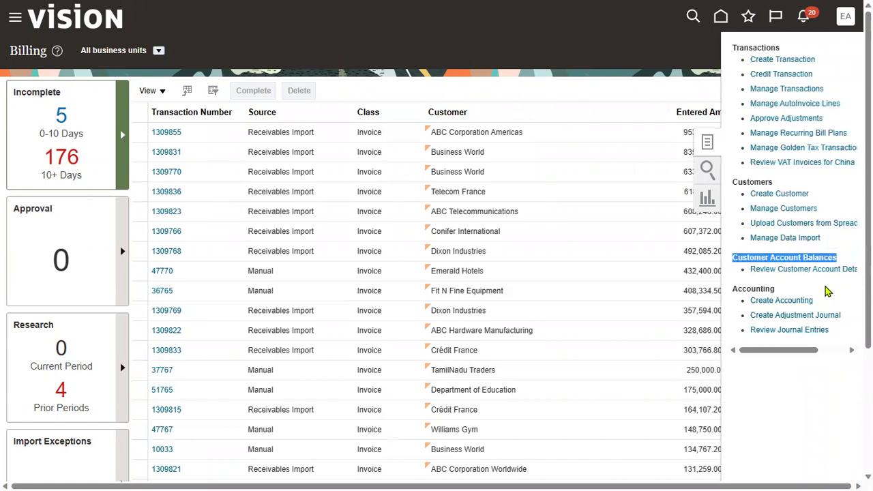
left_click(825, 273)
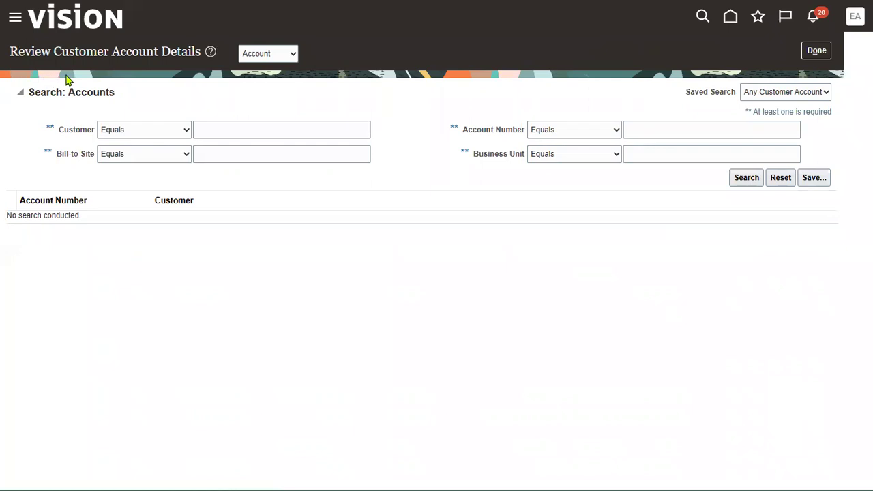
Set the Customer operator to Starts with and search for accounts named XERO
left_click_drag(475, 159, 524, 159)
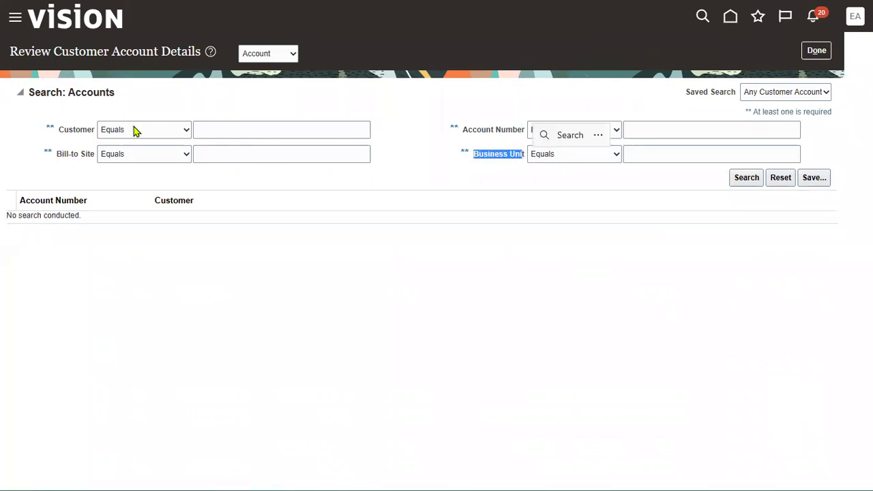
left_click(282, 129)
left_click(171, 131)
left_click(126, 146)
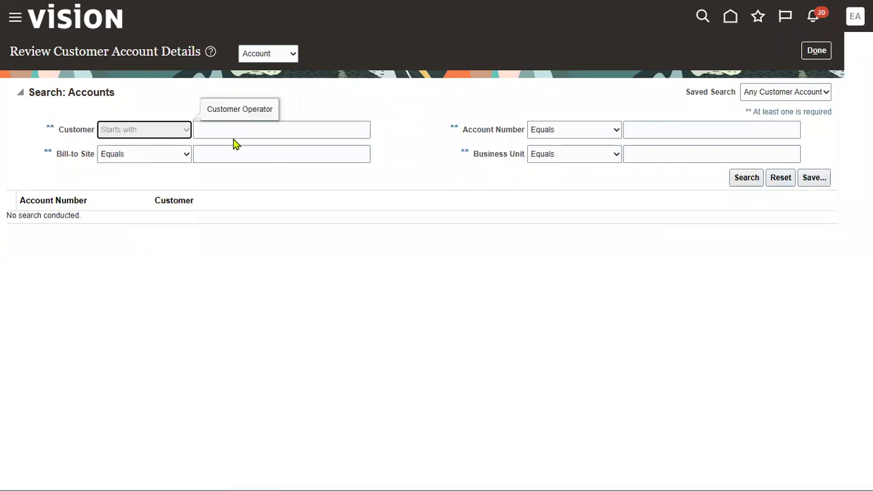
left_click(291, 130)
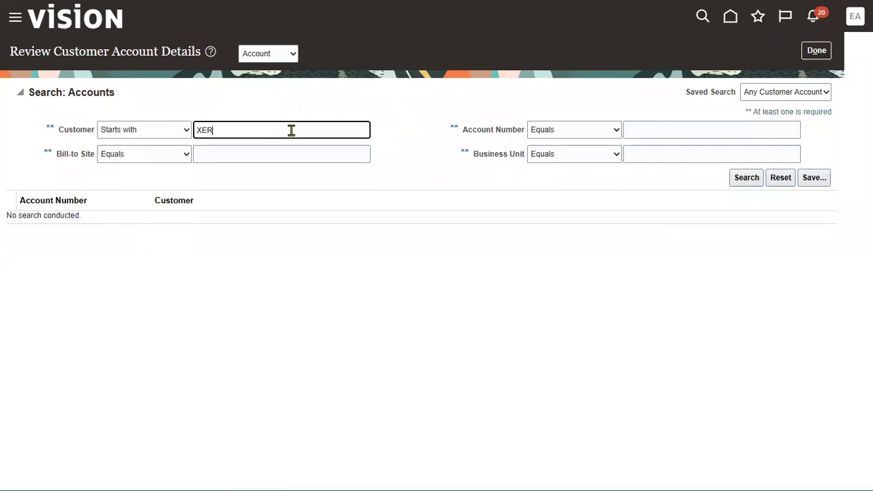
key("Return")
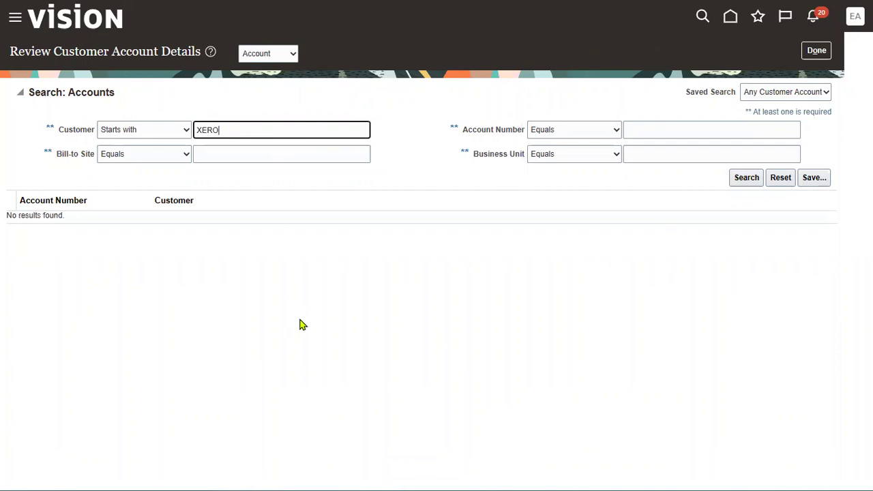
Rerun the XERO account search, keeping the Starts with operator on the Customer criterion
left_click(743, 182)
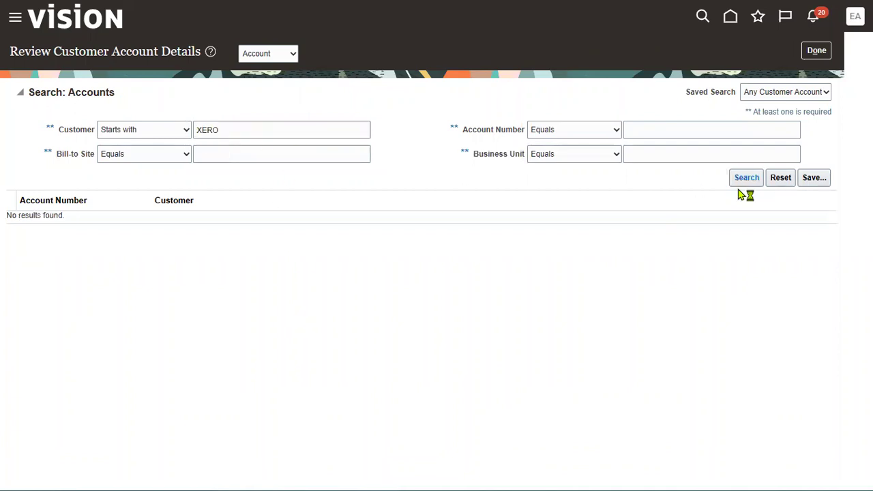
left_click(174, 133)
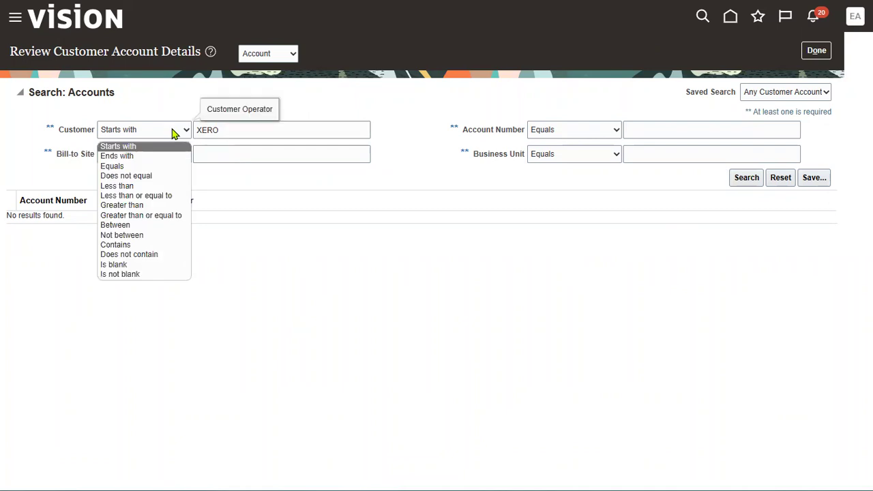
left_click(156, 147)
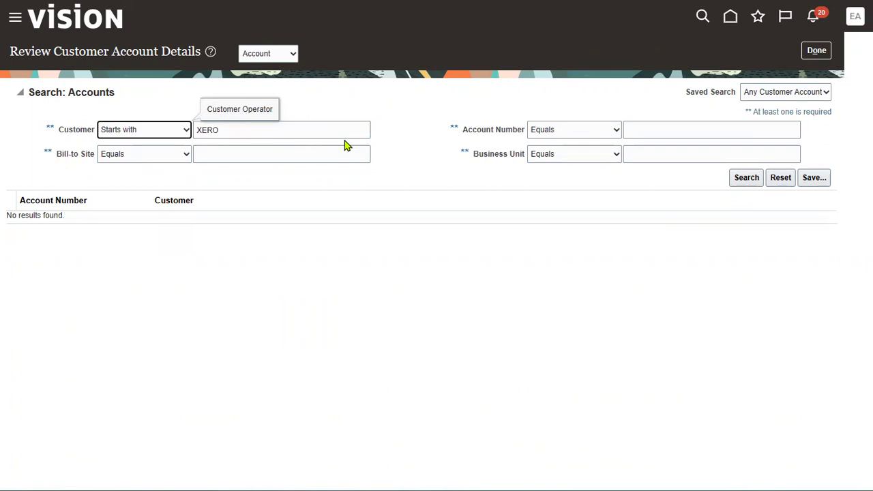
left_click(247, 131)
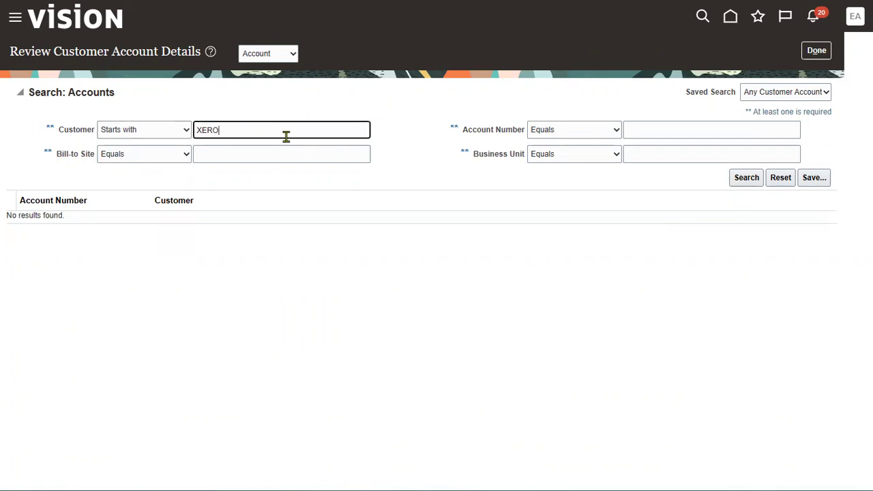
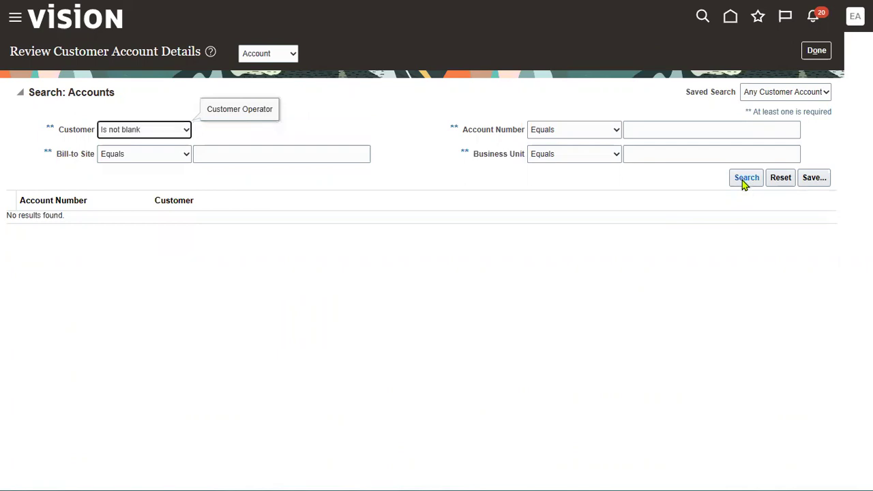
Search for customer accounts starting with XEROX, then return to Billing when none are found
left_click(162, 131)
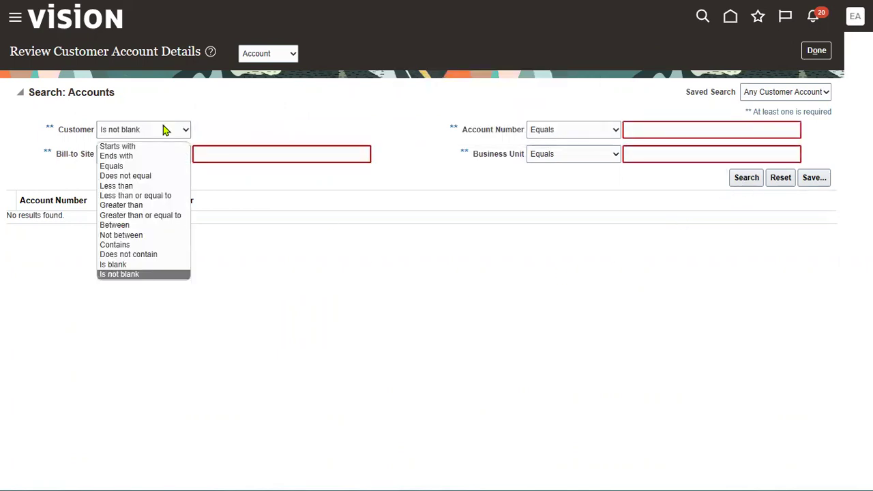
left_click(155, 148)
type("XEROX")
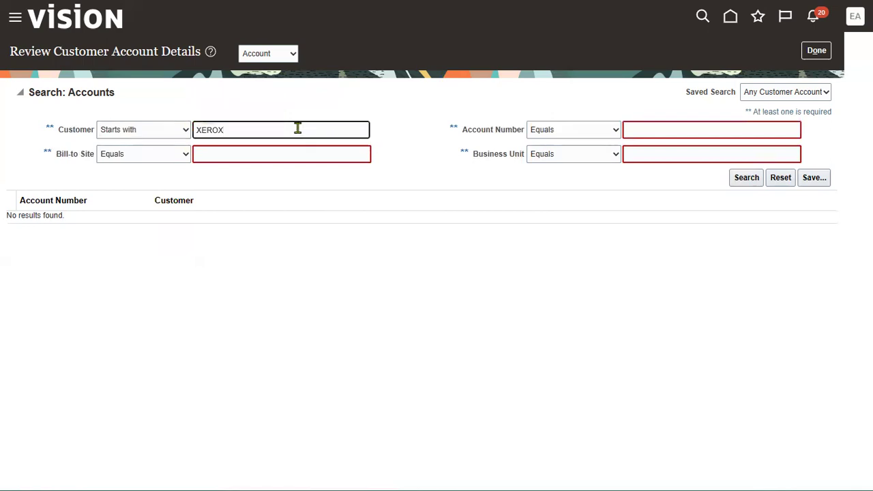
left_click(288, 58)
left_click(354, 96)
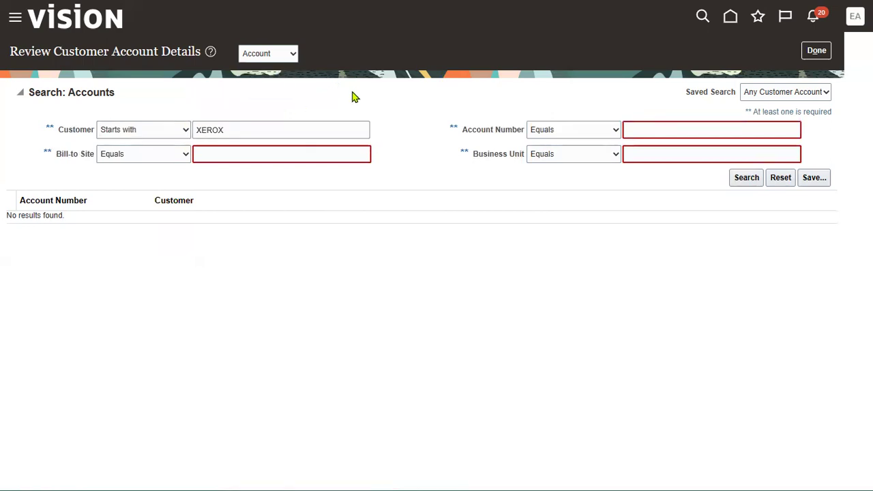
left_click(255, 130)
left_click(748, 180)
left_click(804, 95)
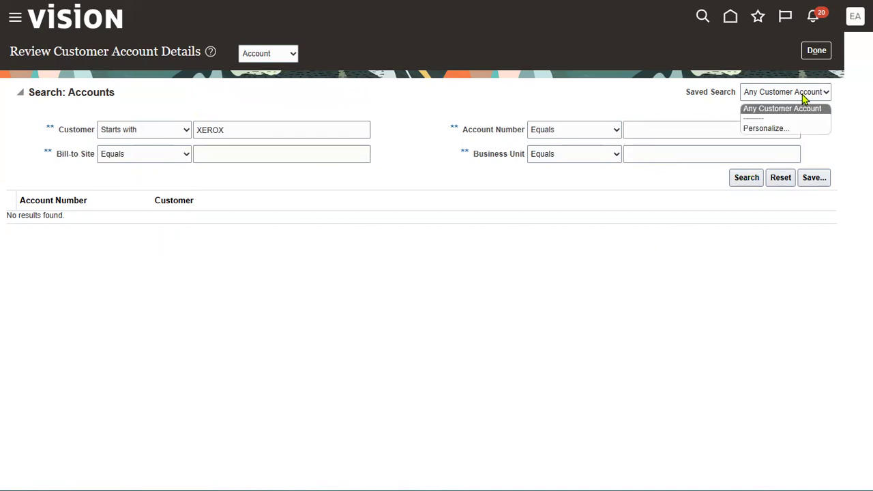
left_click(817, 51)
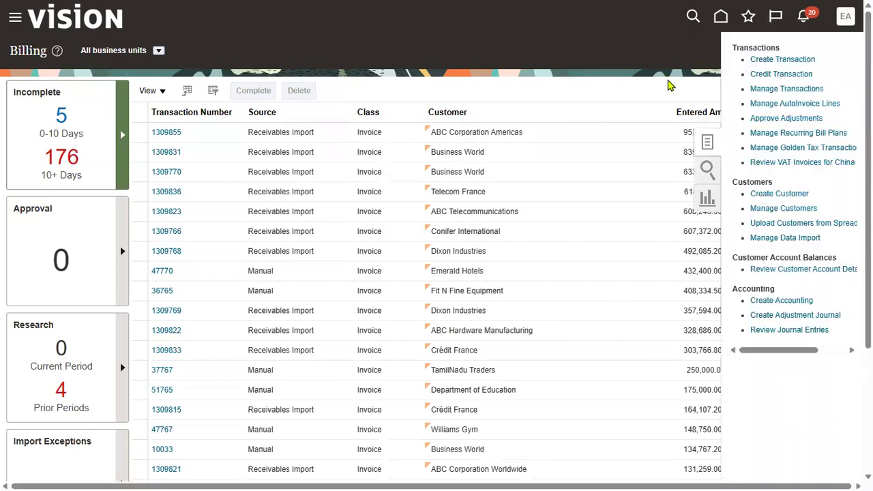
left_click(800, 54)
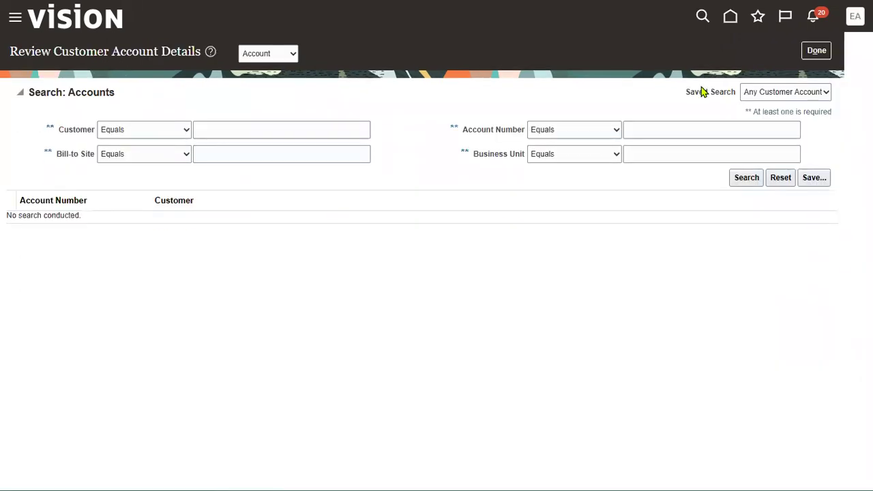
left_click(174, 130)
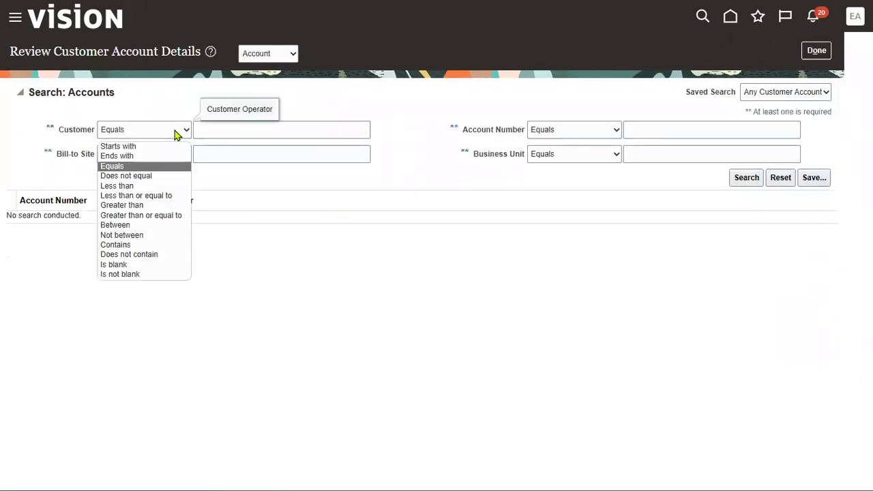
left_click(232, 130)
type("MRF_BU")
left_click_drag(266, 132, 153, 131)
key("BackSpace")
left_click(651, 155)
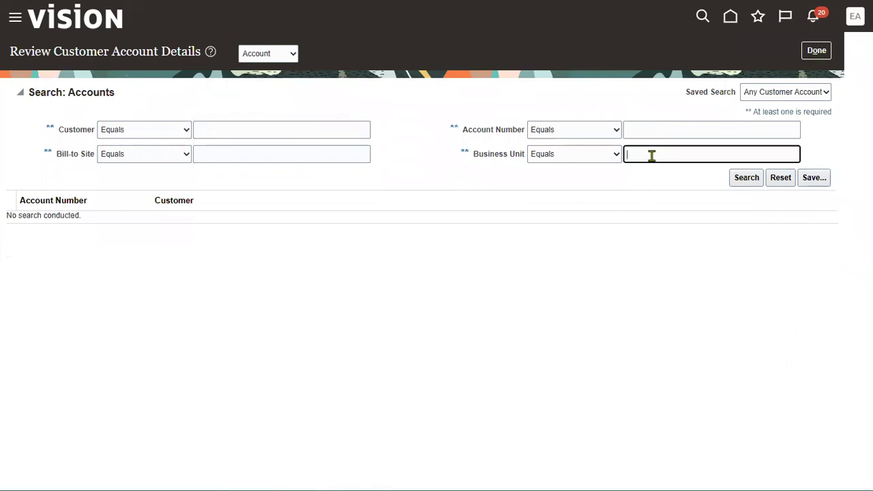
left_click(628, 191)
left_click(743, 178)
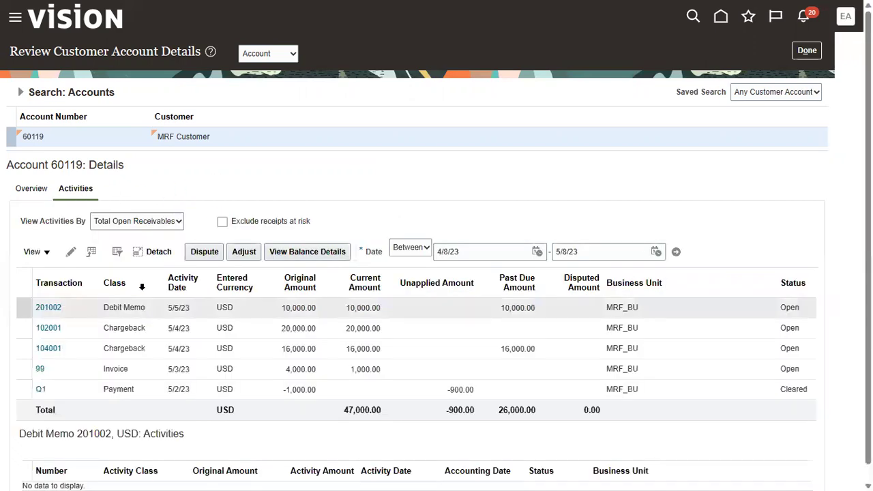
left_click(16, 24)
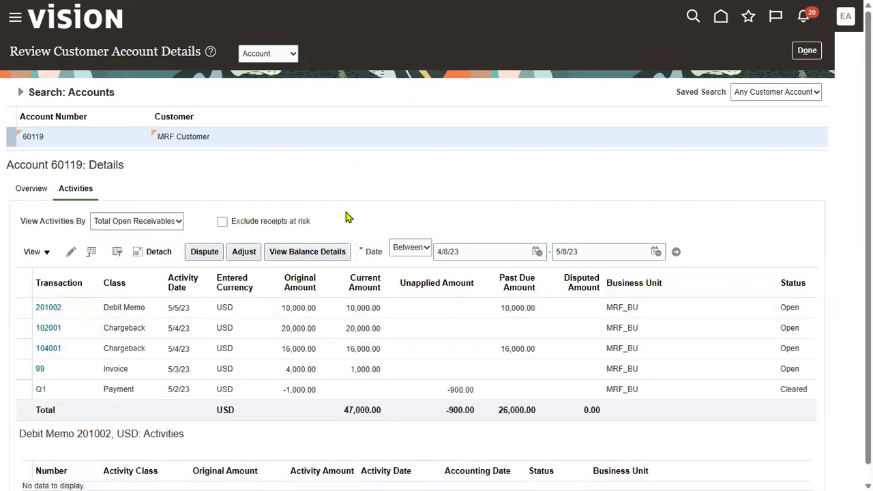
left_click(48, 444)
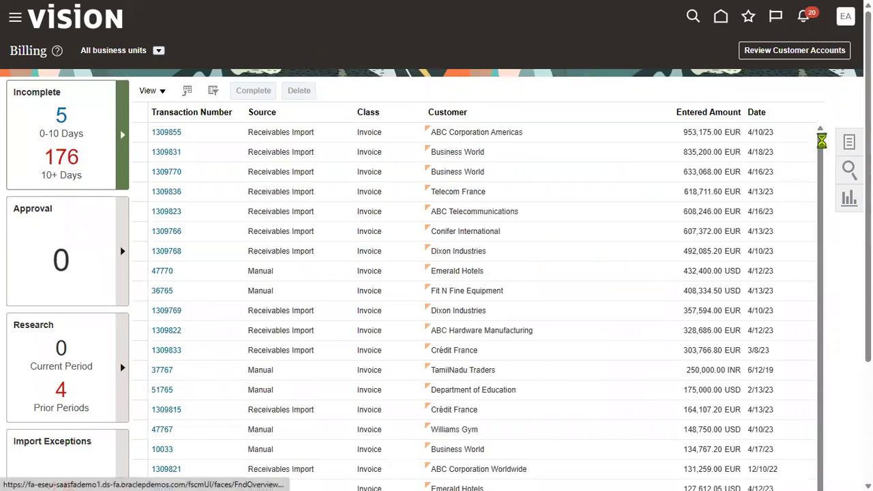
Search Manage Transactions for 5/8/23 transactions, clearing the invalid XER bill-to customer
left_click(850, 142)
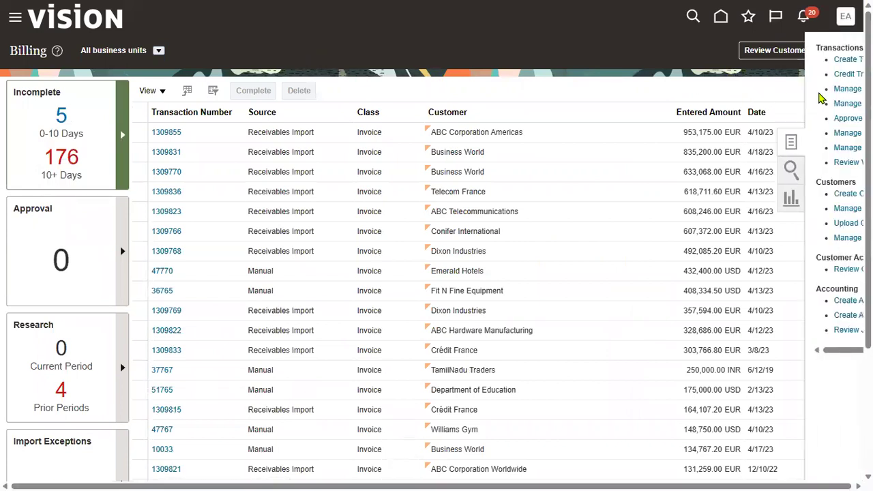
left_click(785, 92)
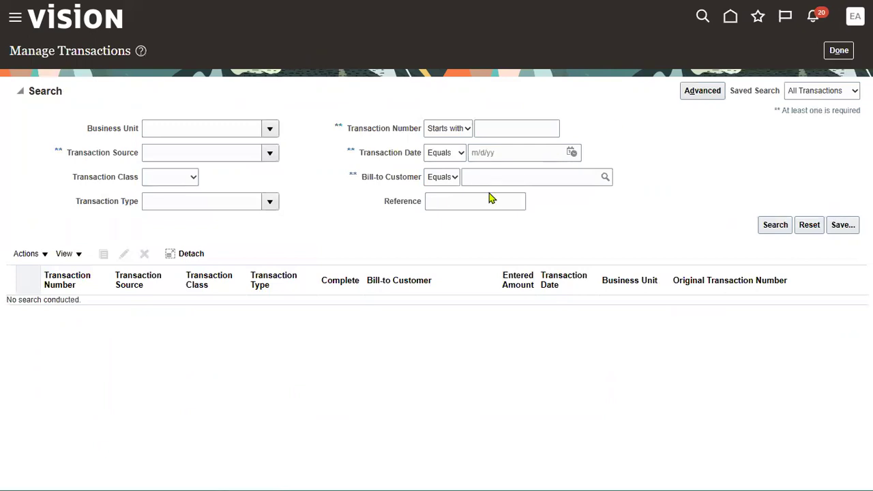
left_click(573, 153)
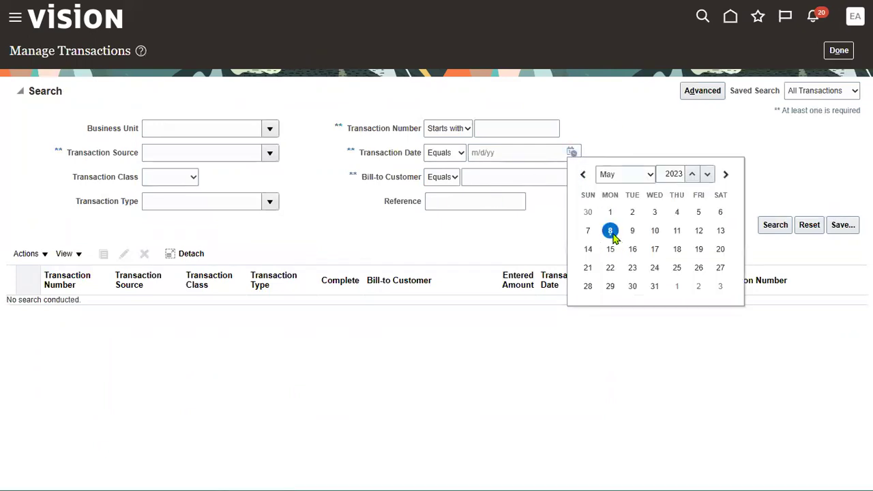
left_click(610, 231)
left_click(527, 181)
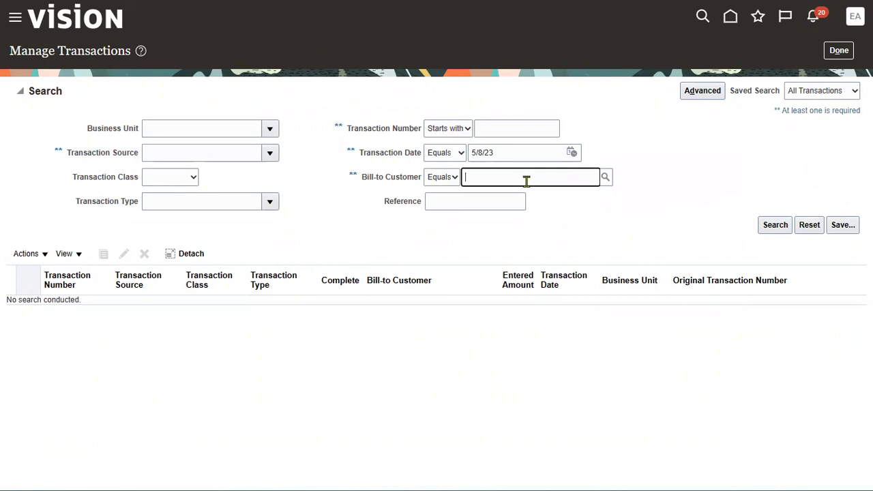
type("XER")
key("Tab")
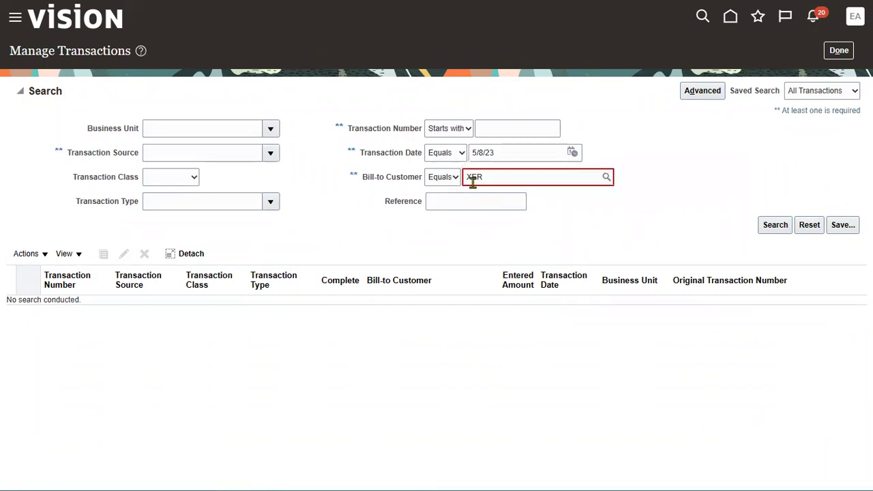
left_click_drag(503, 175, 390, 175)
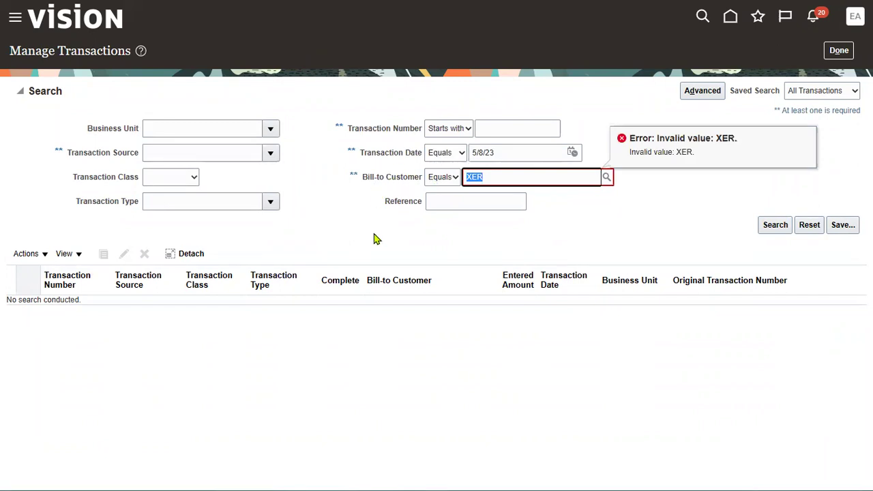
key("BackSpace")
left_click(783, 225)
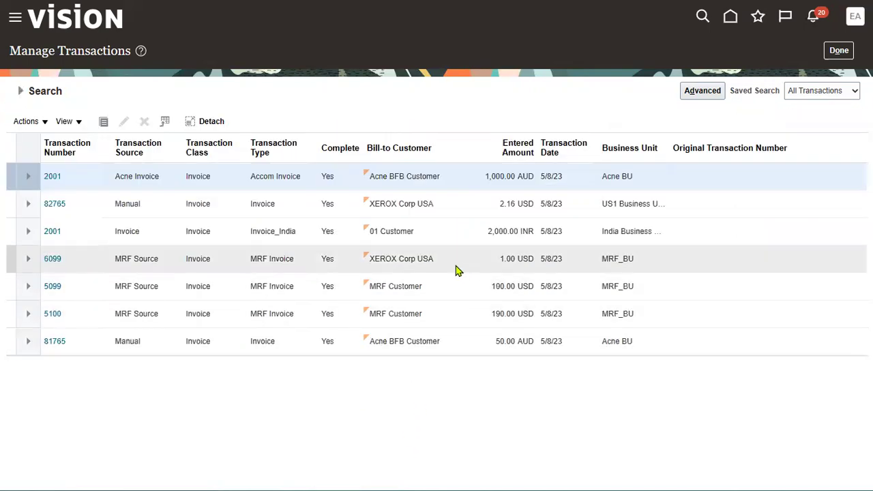
Open XEROX Corp USA invoice 6099 from the search results
left_click(106, 205)
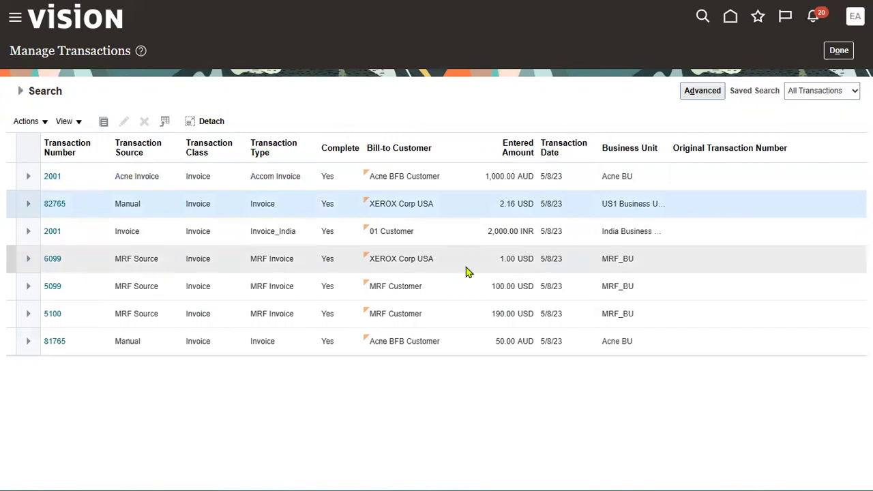
left_click(109, 264)
left_click(55, 259)
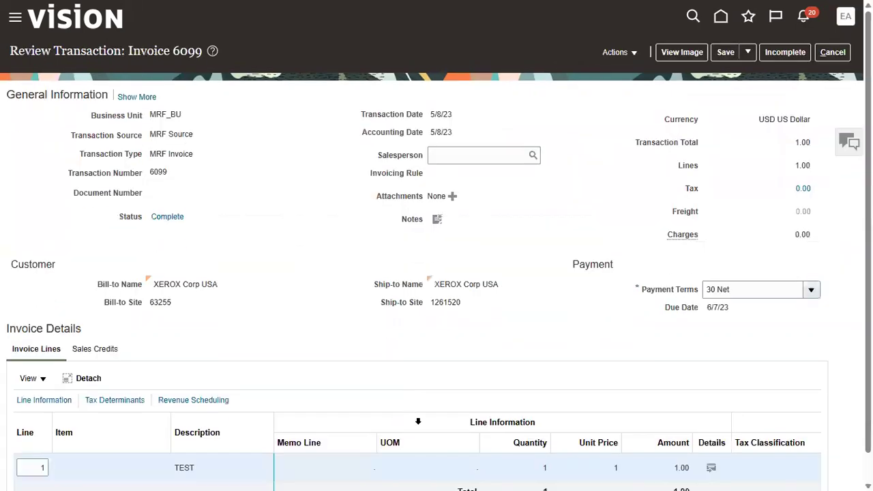
Post invoice 6099 to the ledger twice; both attempts return an accounting error
left_click(614, 52)
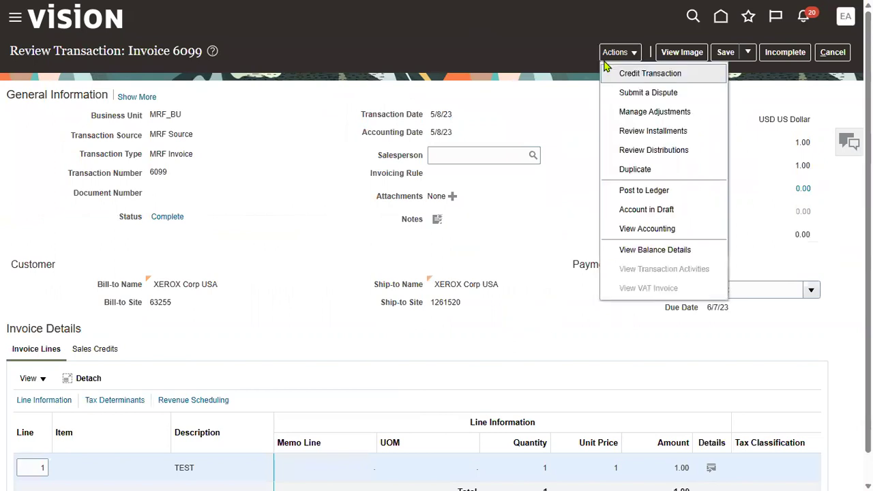
left_click(653, 191)
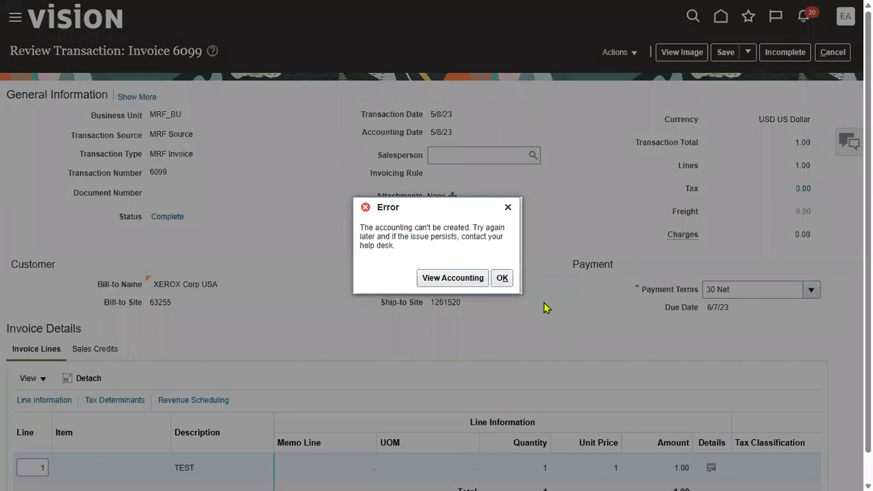
left_click(502, 279)
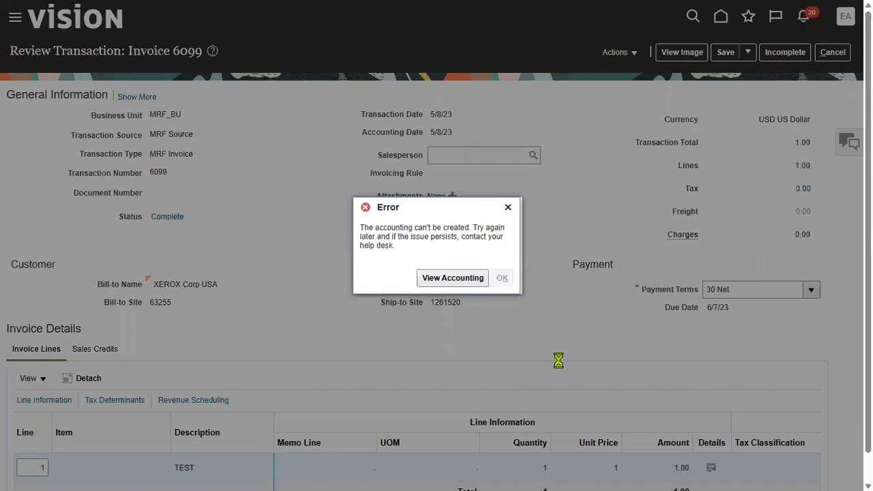
left_click(629, 59)
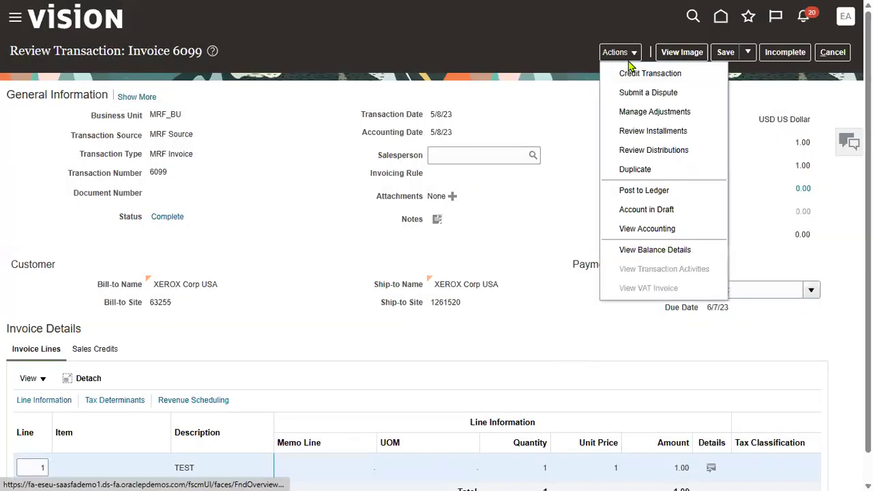
left_click(651, 192)
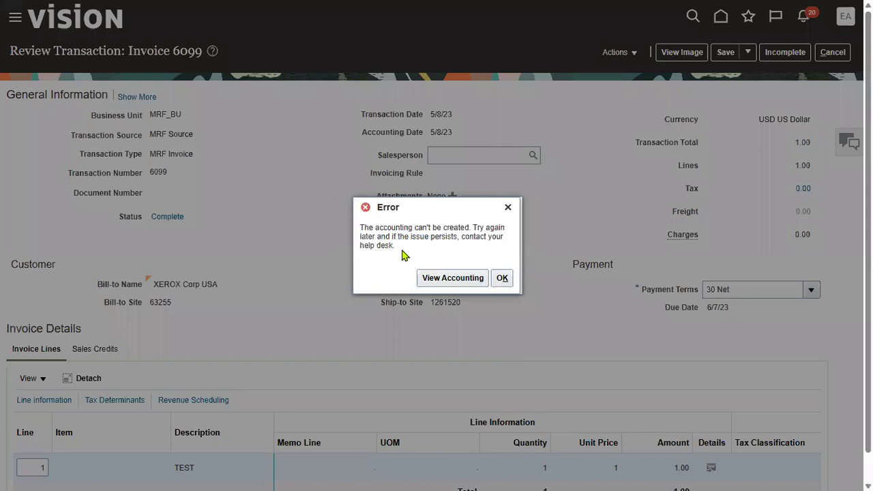
View the accounting behind the error, then leave invoice 6099 without saving
left_click(481, 280)
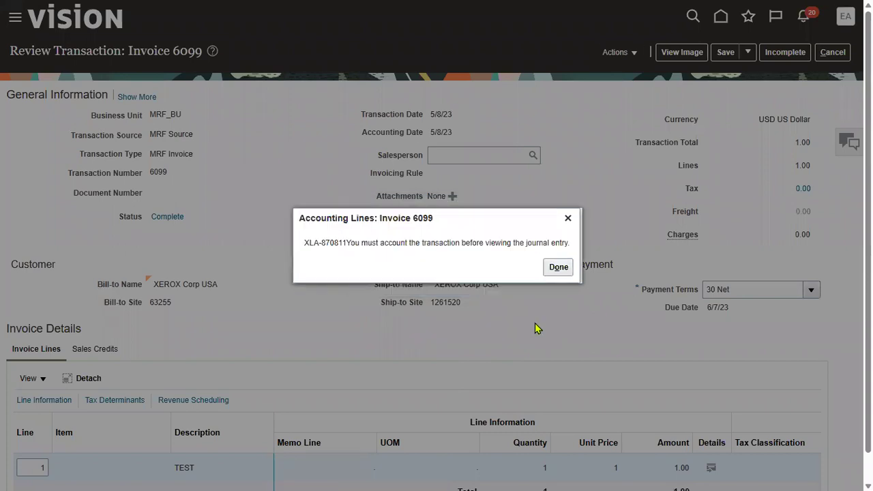
left_click(558, 267)
left_click(833, 52)
left_click(584, 263)
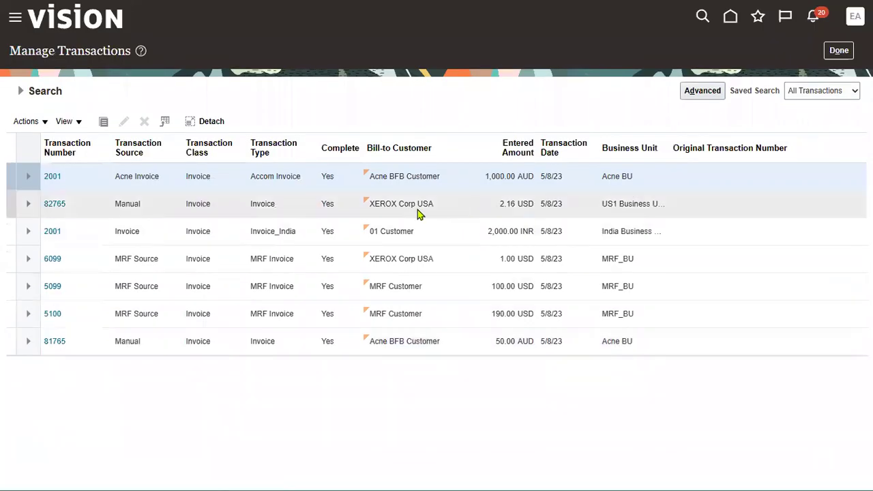
Open invoice 82765 and post it to the ledger, dismissing the accounting error
left_click(303, 202)
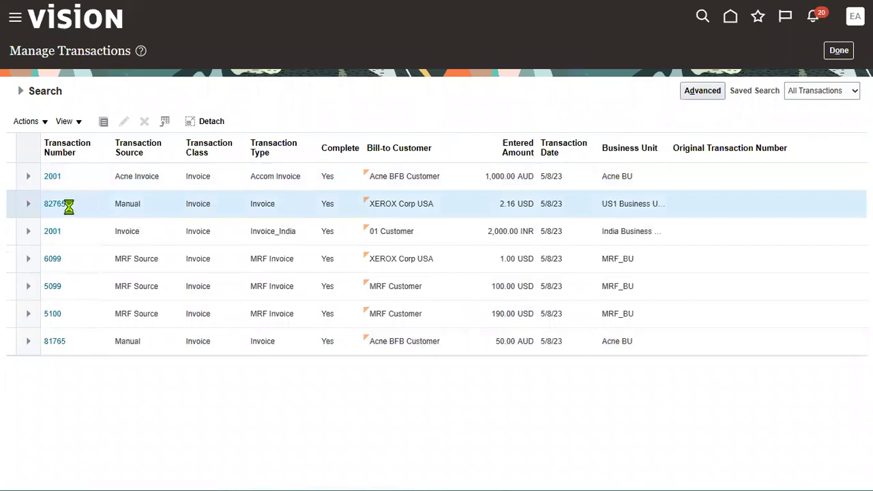
left_click(58, 204)
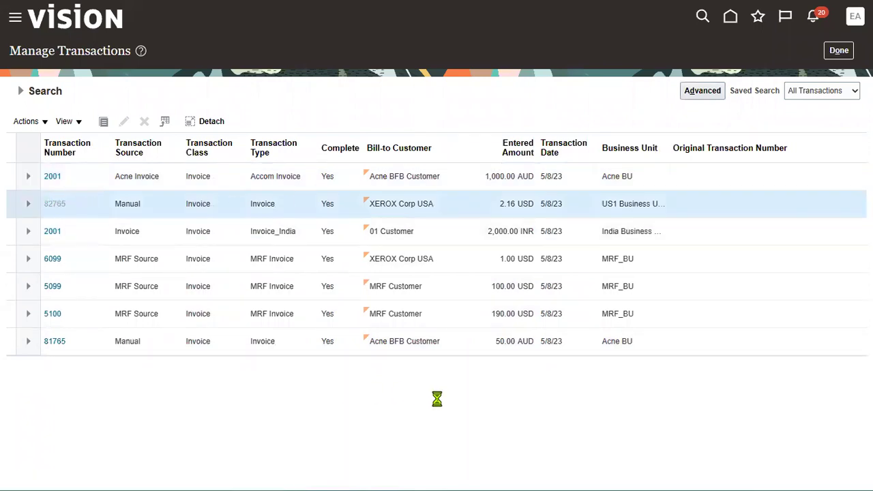
left_click(634, 52)
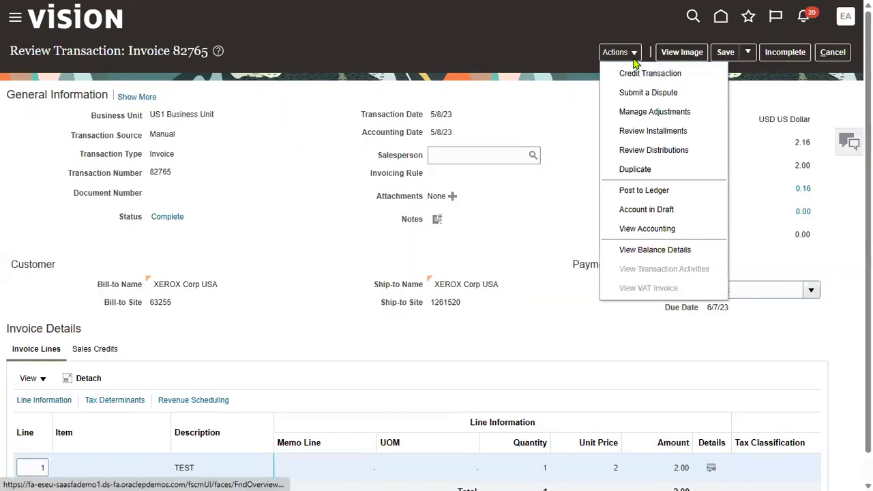
left_click(647, 194)
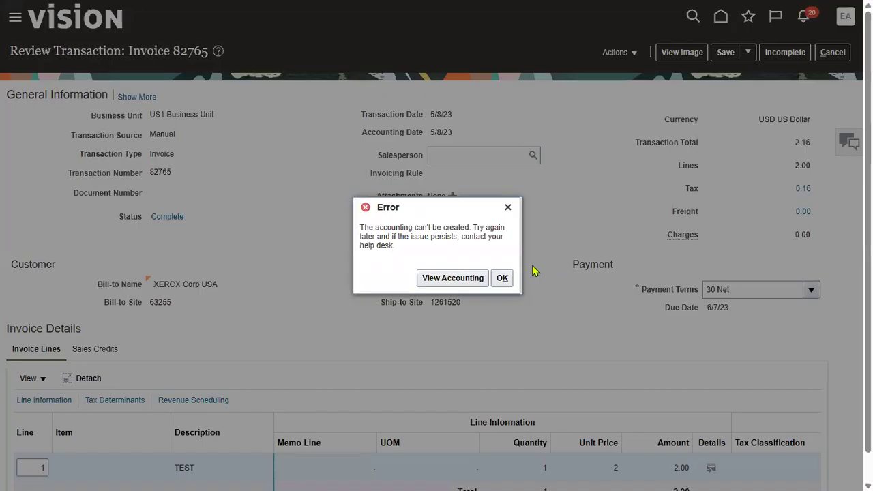
left_click(502, 277)
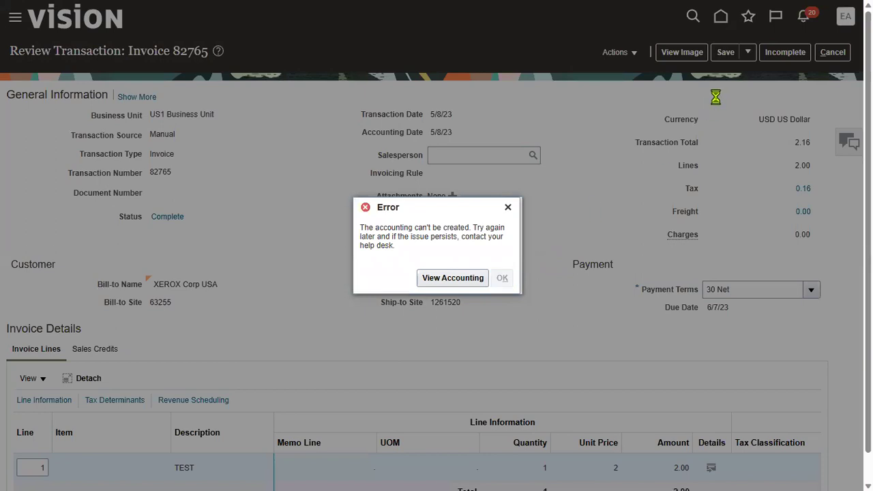
Leave invoice 82765 without saving and return to the Billing work area
left_click(834, 53)
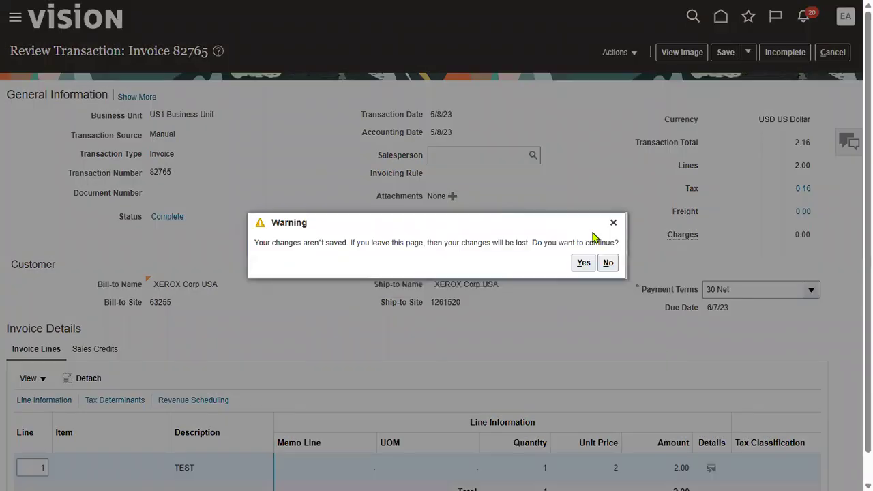
left_click(582, 265)
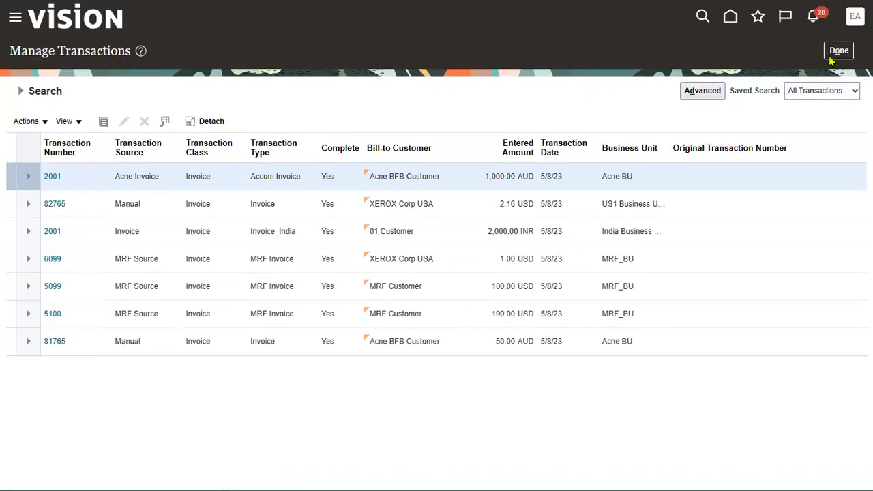
left_click(834, 55)
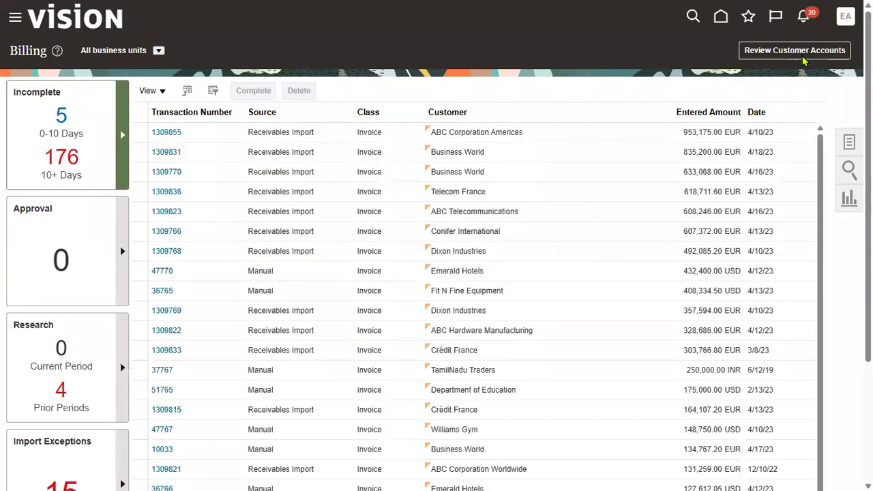